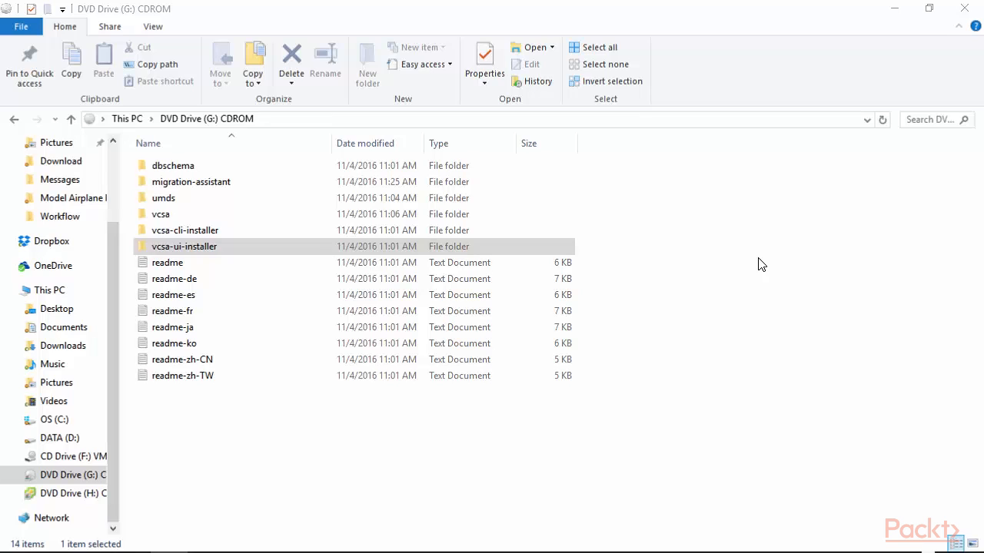
Launch the vCenter Server Appliance 6.5 installer from vcsa-ui-installer\win32 on the DVD.
double_click(181, 249)
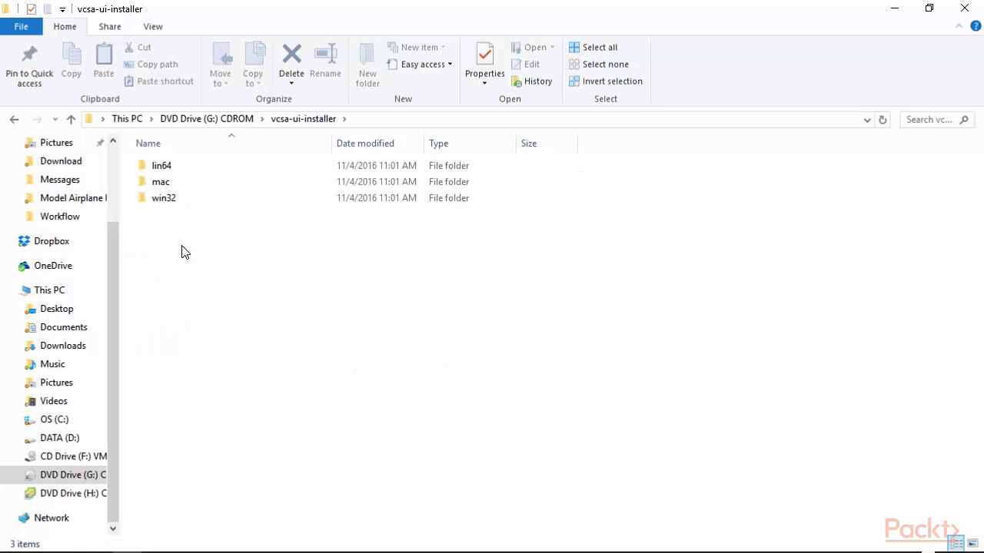
double_click(169, 201)
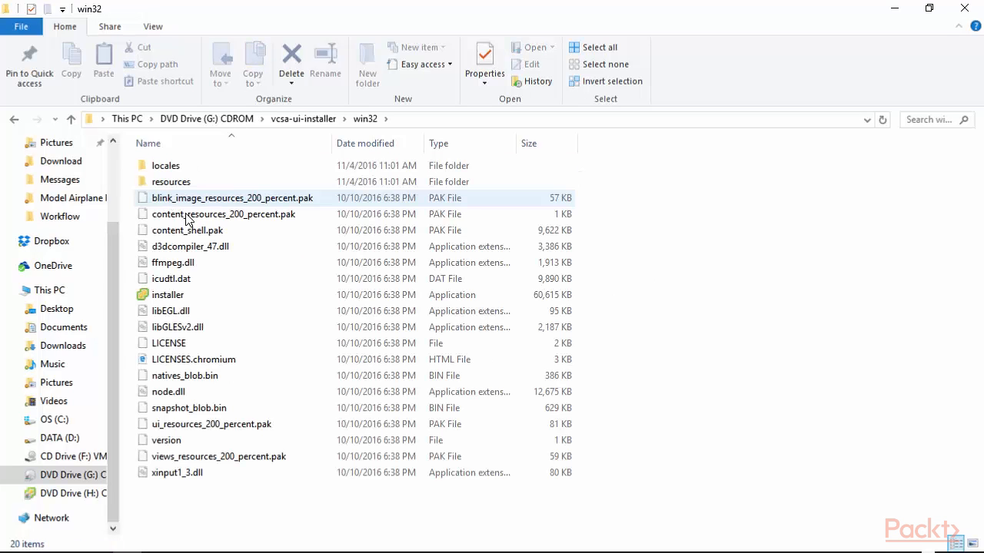
double_click(174, 301)
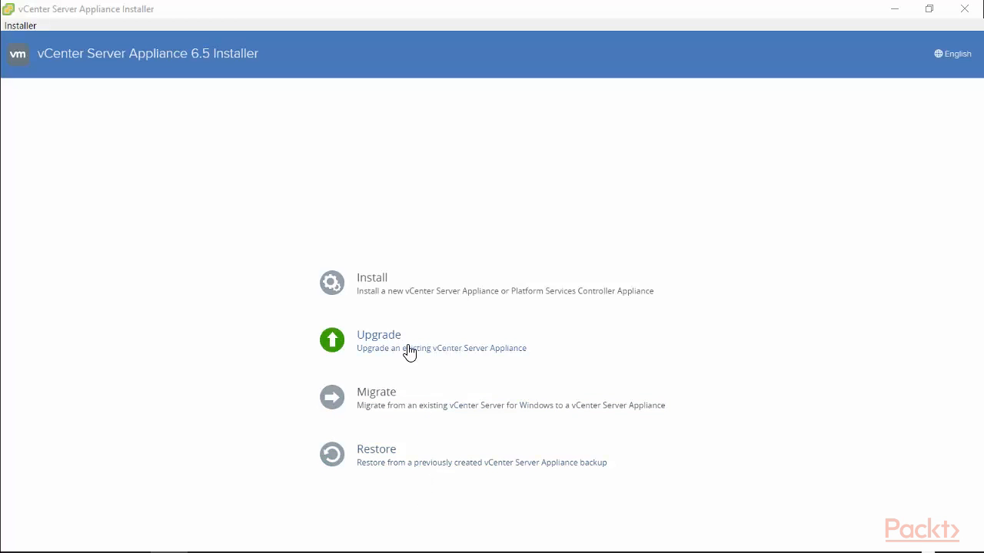
Choose Upgrade, pass the introduction, and accept the license agreement terms.
left_click(441, 342)
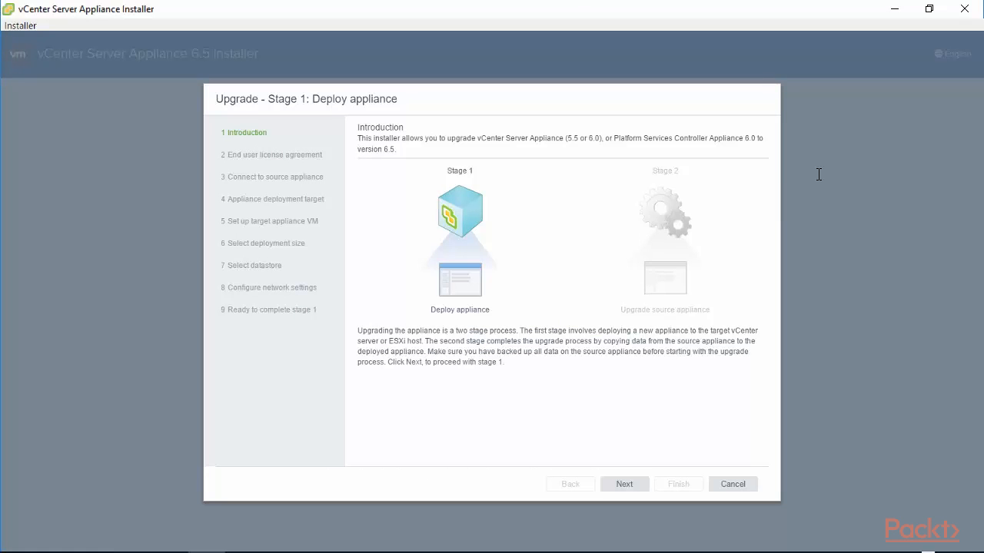
triple_click(373, 145)
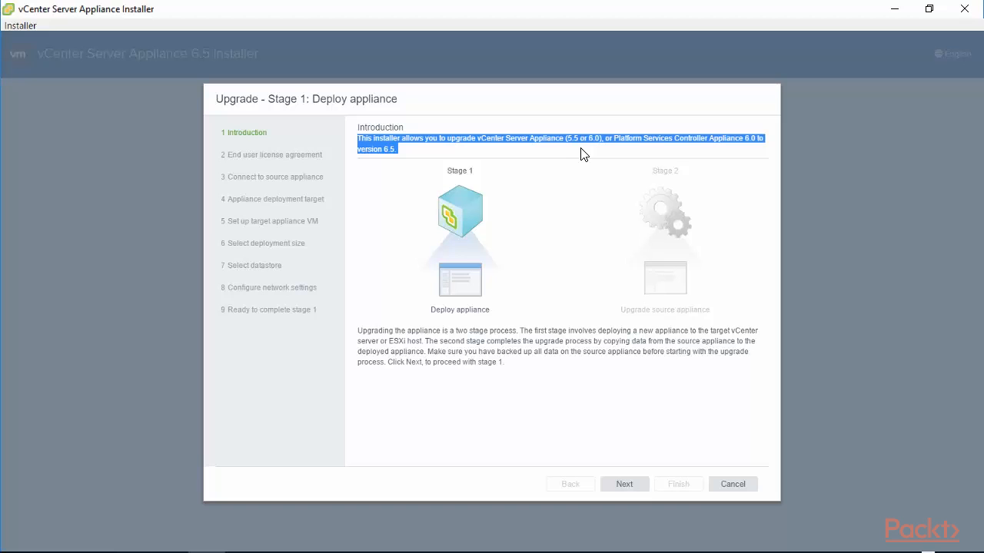
left_click(626, 485)
left_click(361, 350)
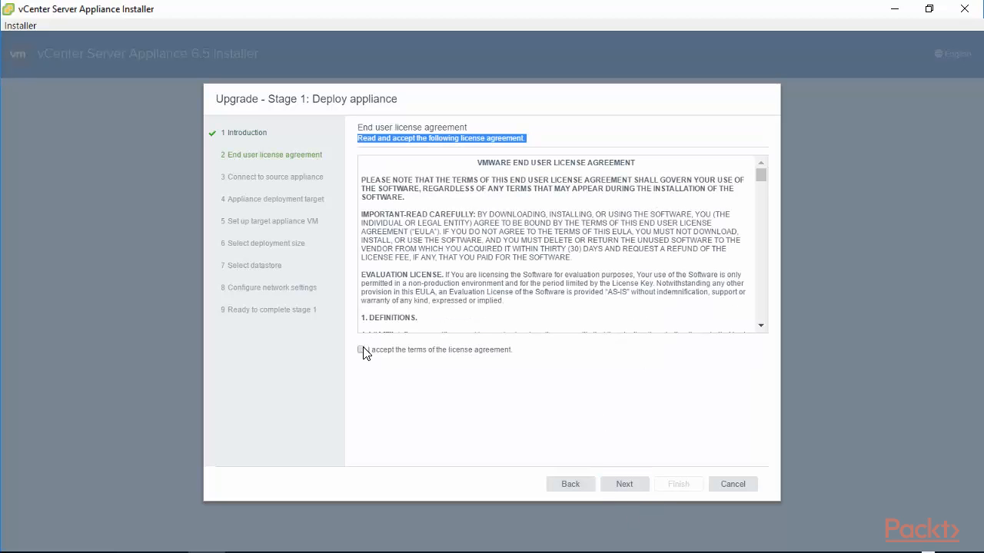
left_click(627, 486)
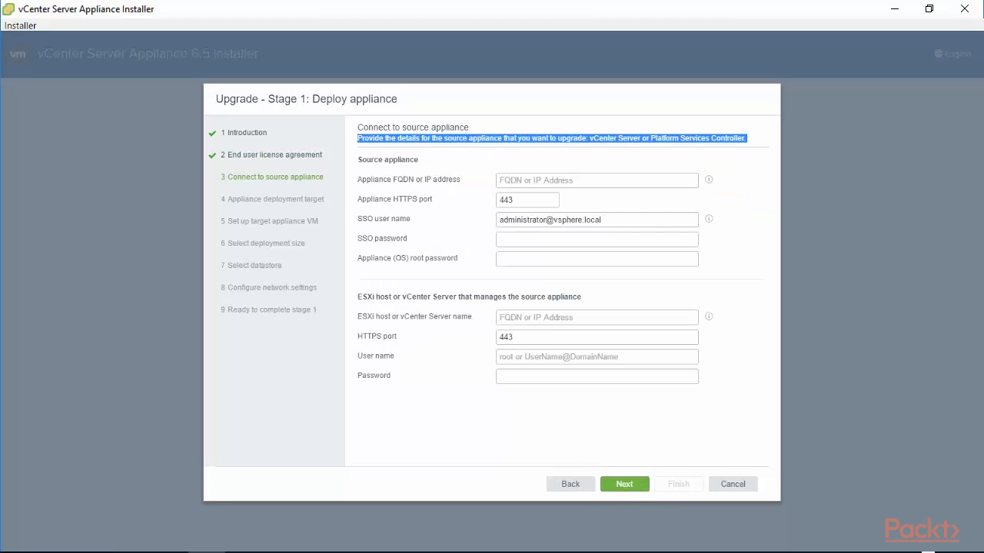
Enter source appliance 192.168.0.210 with a packtpub.local SSO user, SSO password and root password.
left_click(523, 182)
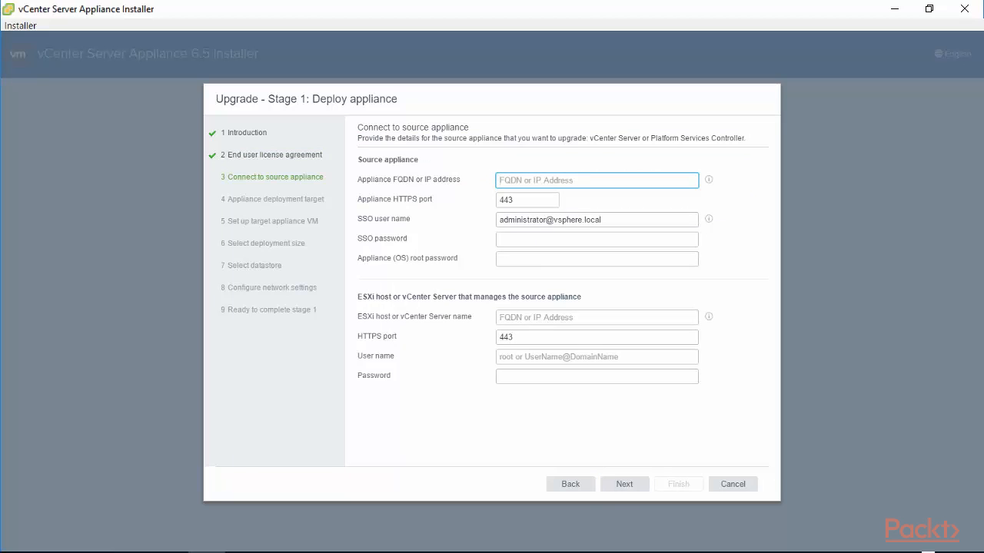
type("192.168.0")
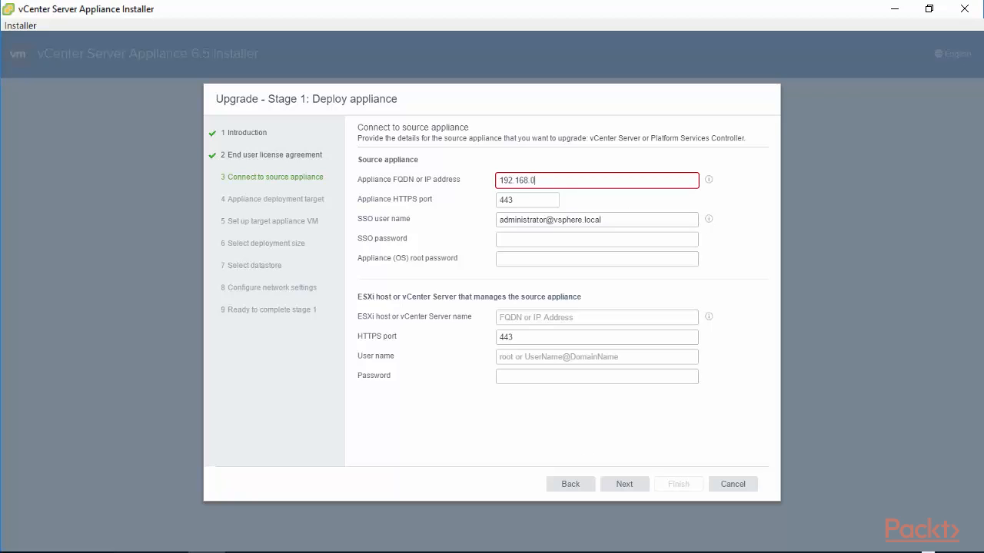
type(".210")
left_click(614, 223)
key("BackSpace")
key("BackSpace")
key("BackSpace")
key("BackSpace")
key("BackSpace")
key("BackSpace")
key("BackSpace")
key("BackSpace")
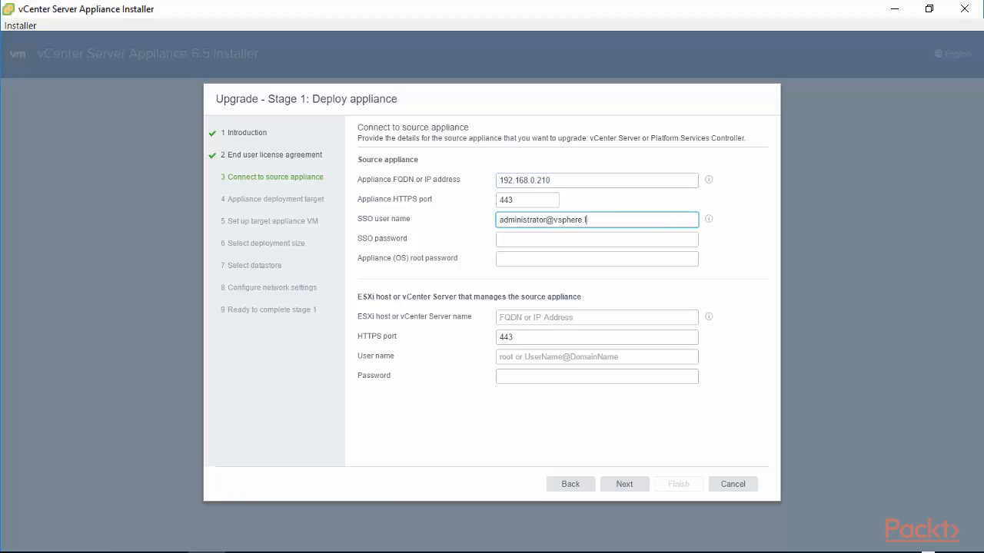
key("BackSpace")
key("BackSpace")
key("BackSpace")
key("BackSpace")
key("BackSpace")
type("packtpub.local")
left_click(563, 242)
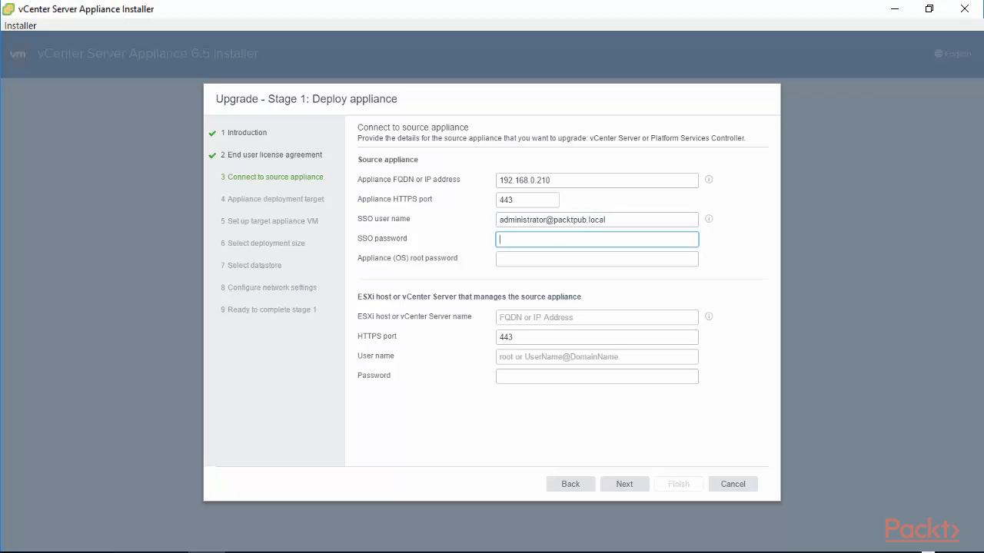
type("••••••••")
left_click(562, 258)
type("••••••••")
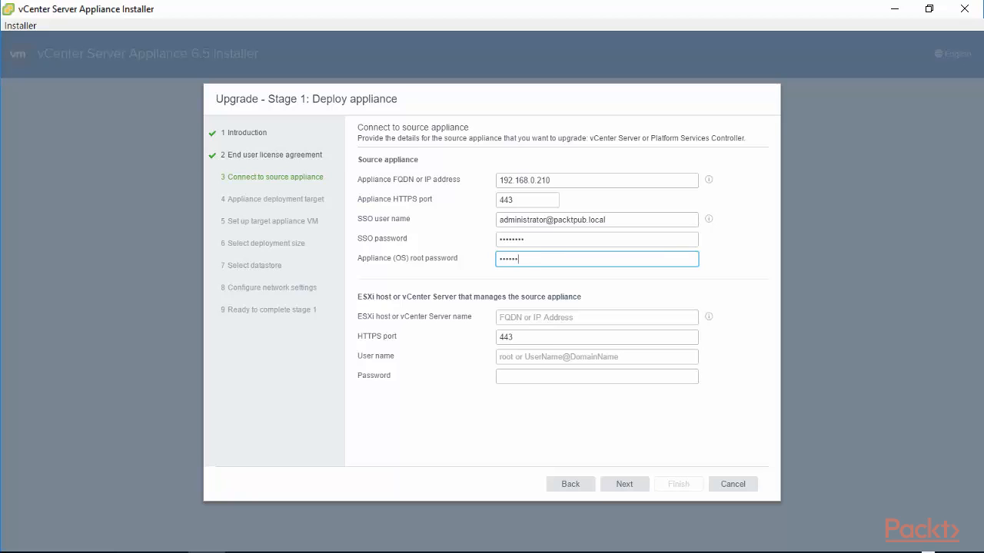
Enter managing ESXi host 192.168.0.200 with user root and its password, and submit.
left_click(547, 318)
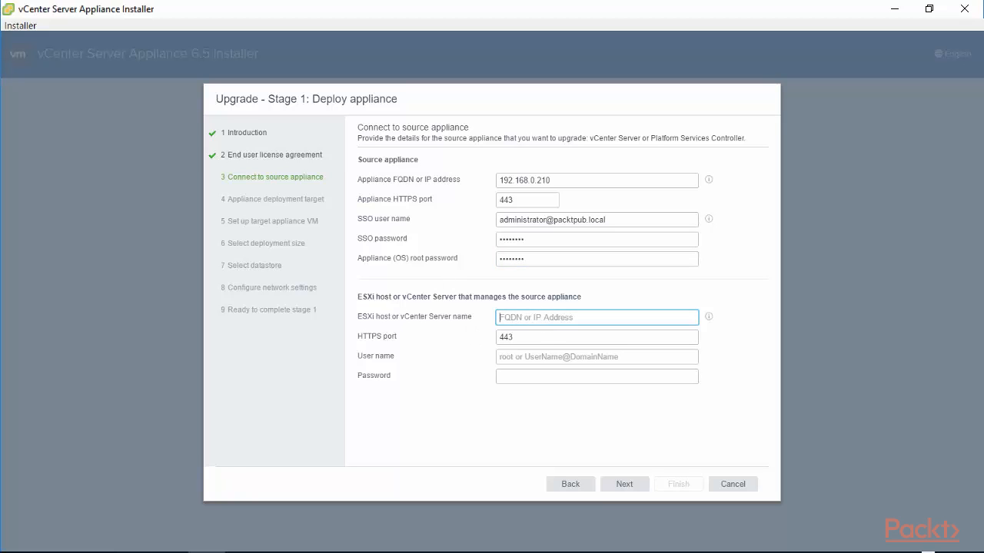
type("192")
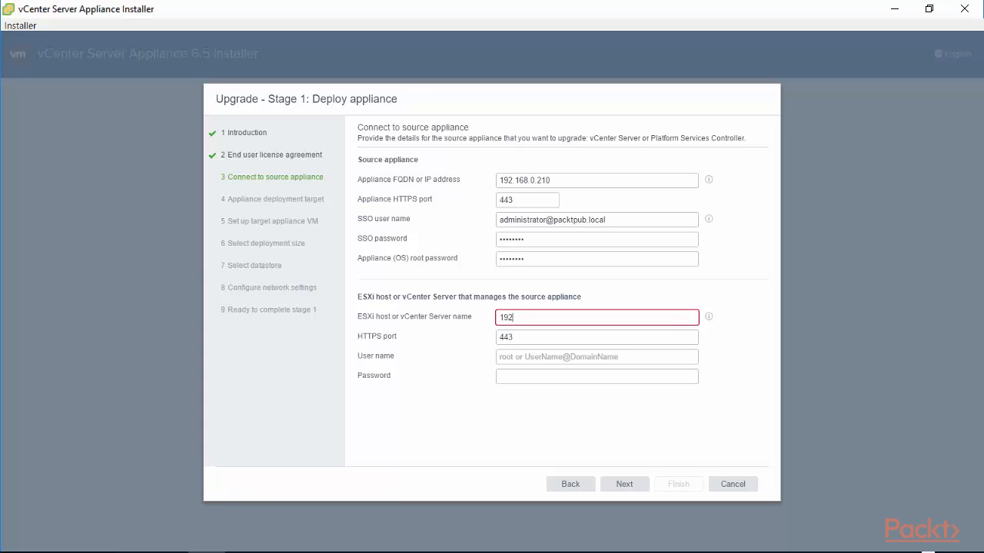
type(".168.0.200")
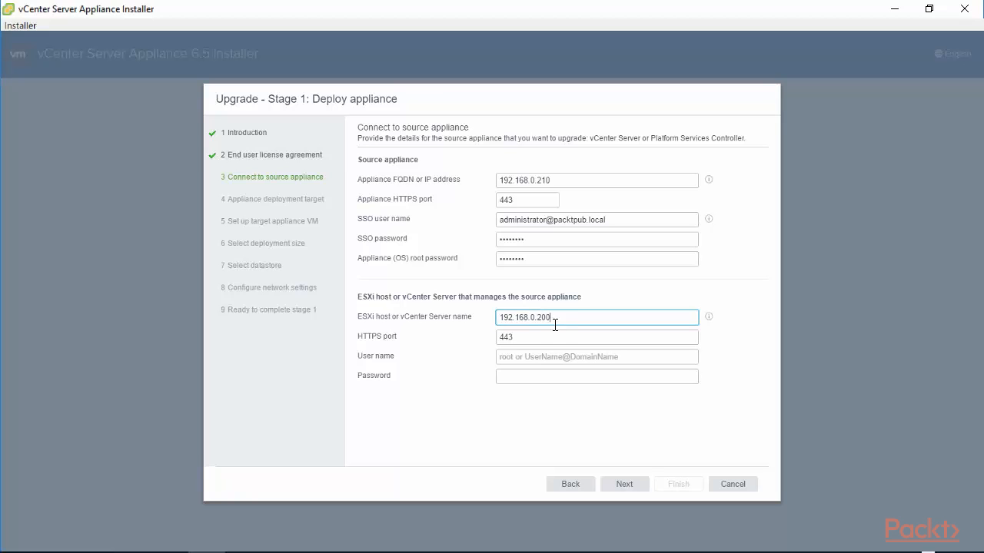
left_click(523, 356)
type("root")
left_click(514, 378)
type("•••••••")
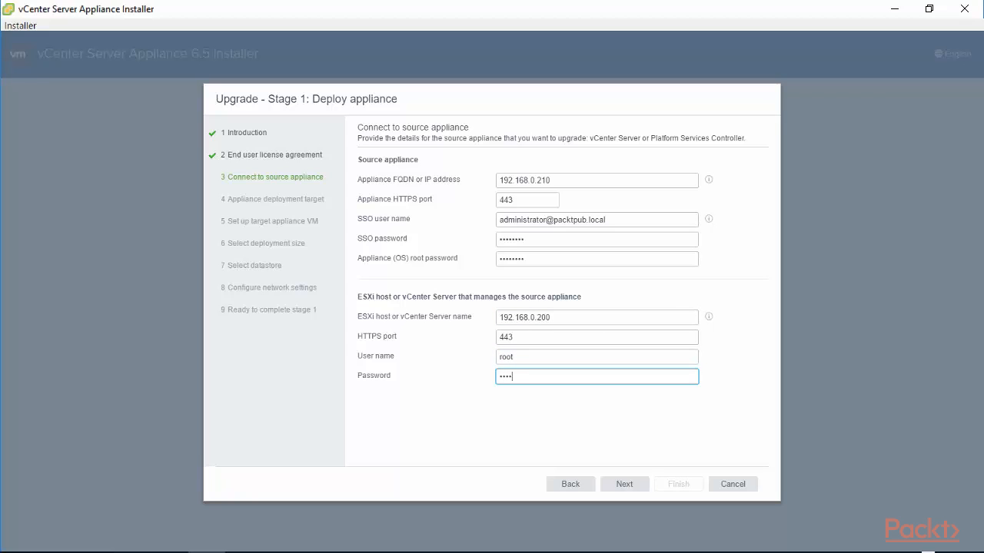
left_click(623, 486)
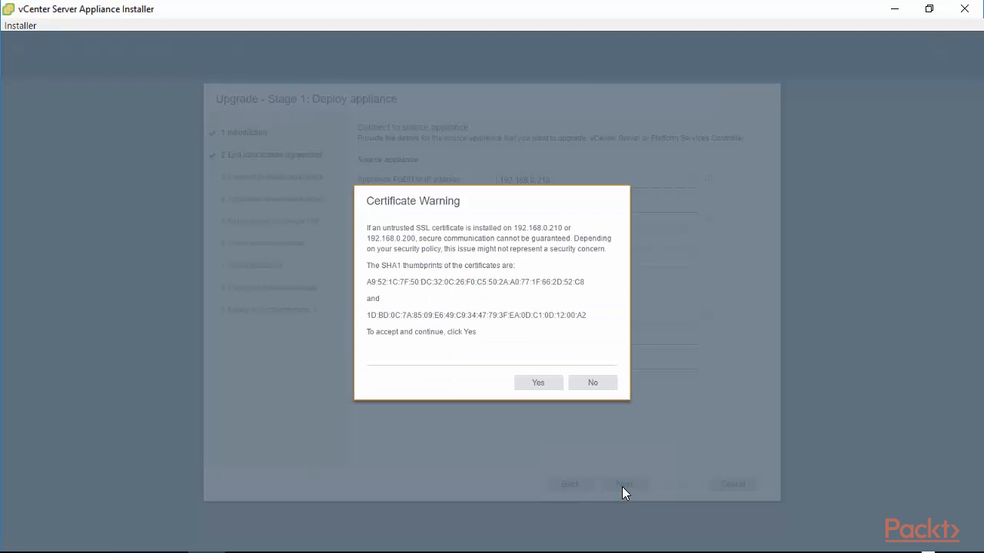
Accept the source certificate, then target ESXi host 192.168.0.202 as root and accept its certificate.
left_click(538, 382)
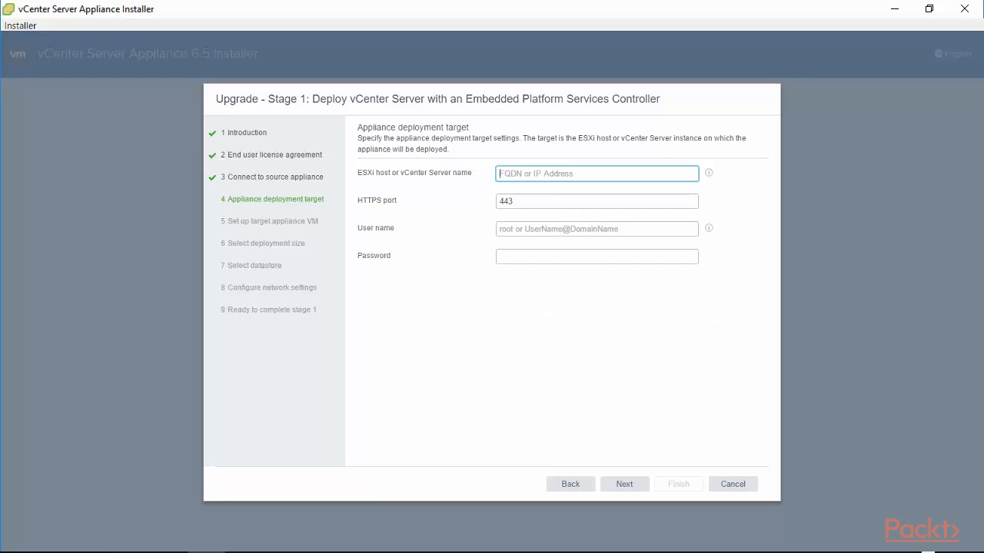
triple_click(358, 145)
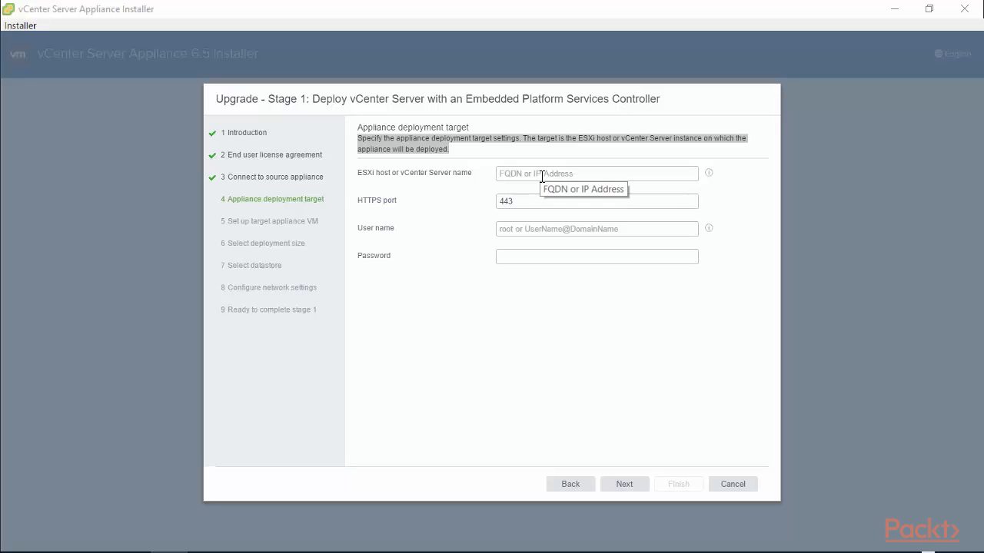
left_click(541, 176)
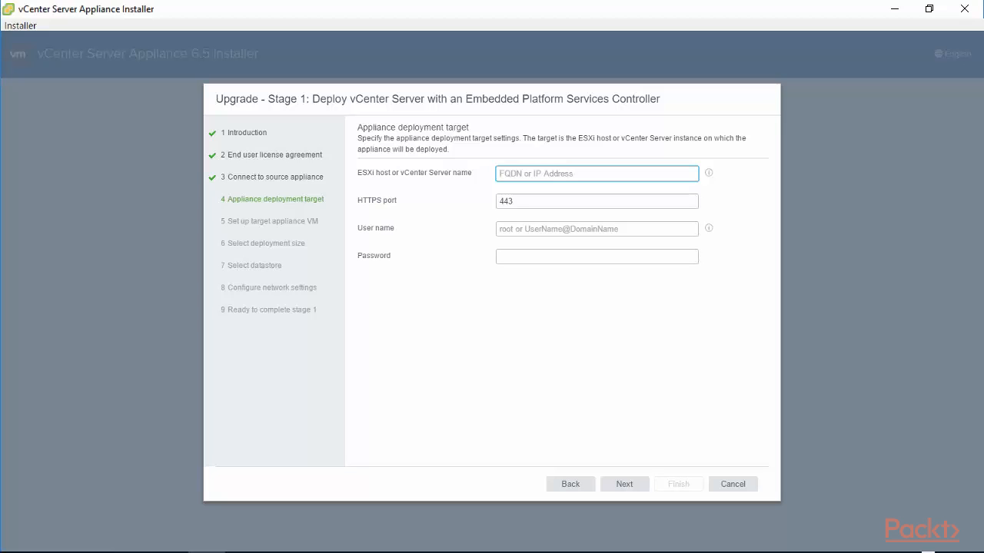
type("192")
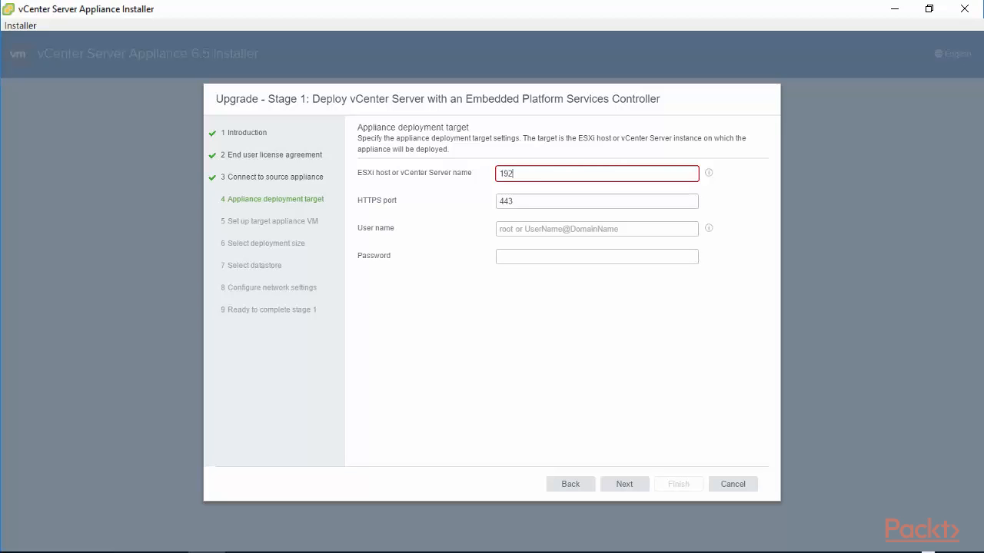
type(".168.0.202")
left_click(531, 228)
type("root")
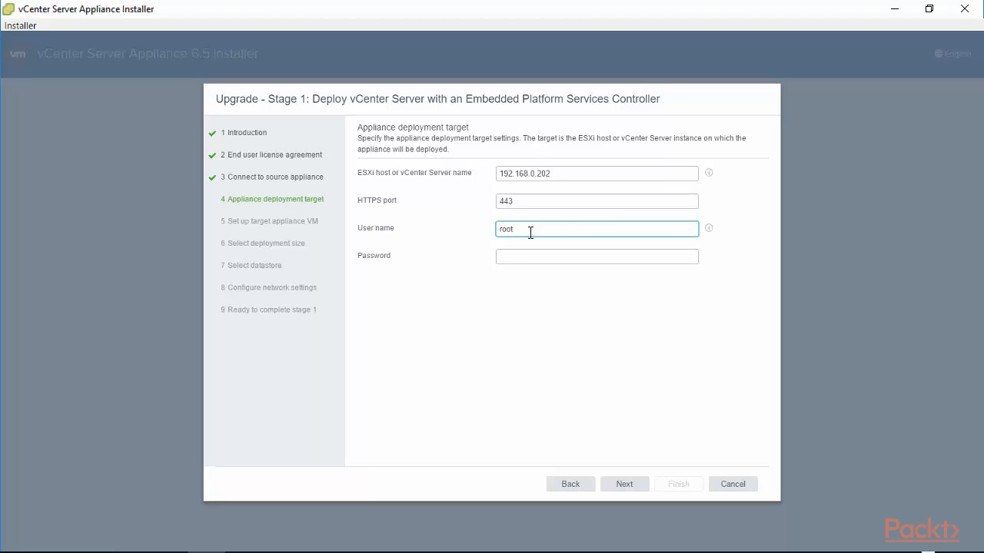
left_click(509, 257)
type("VMware1")
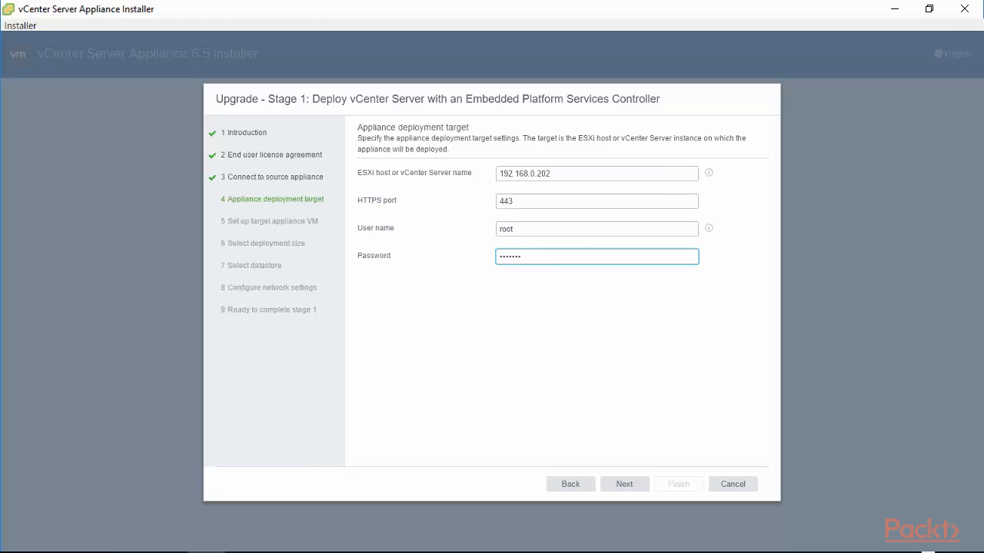
left_click(624, 484)
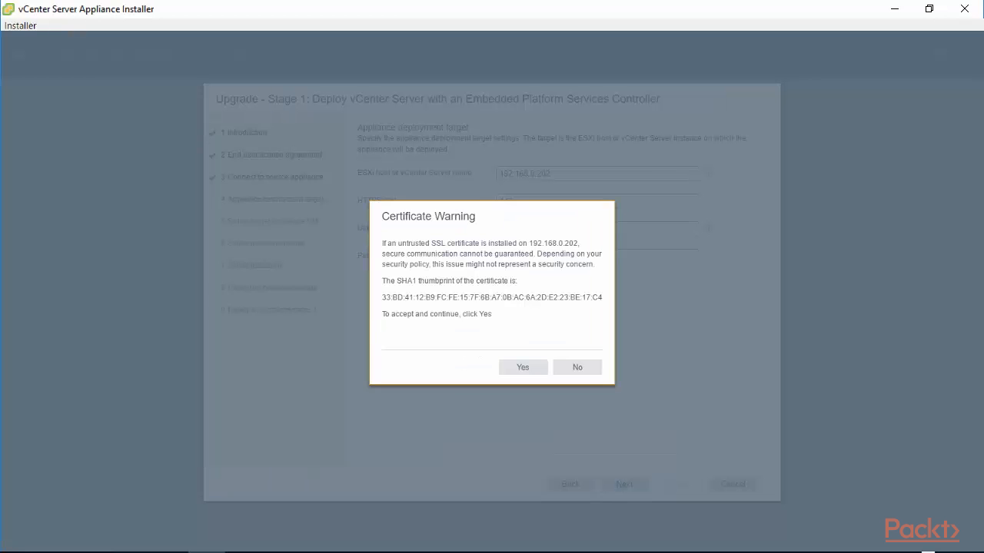
left_click(519, 368)
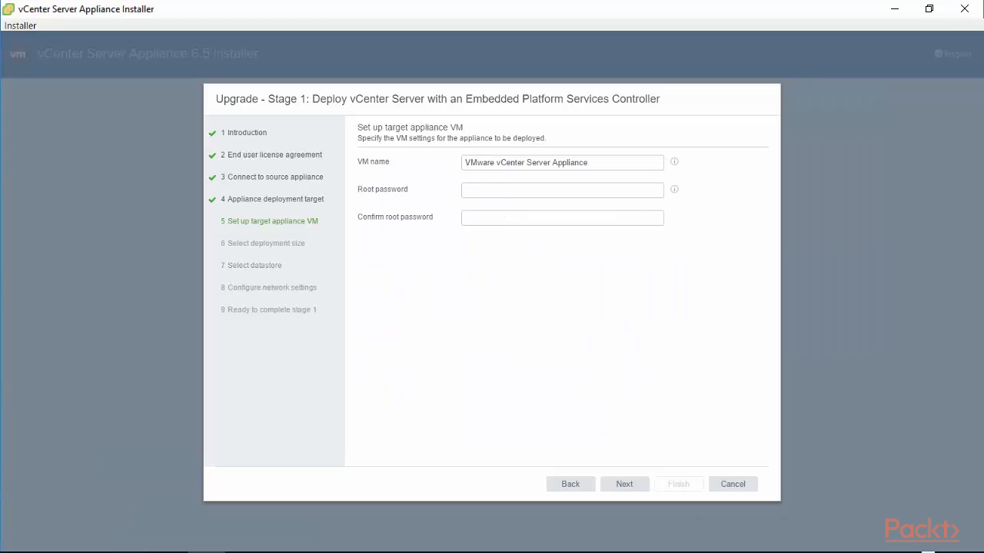
Name the VM 'VMware vCenter Server Appliance 6.5' and enter and confirm its root password.
left_click(602, 161)
type("6.5")
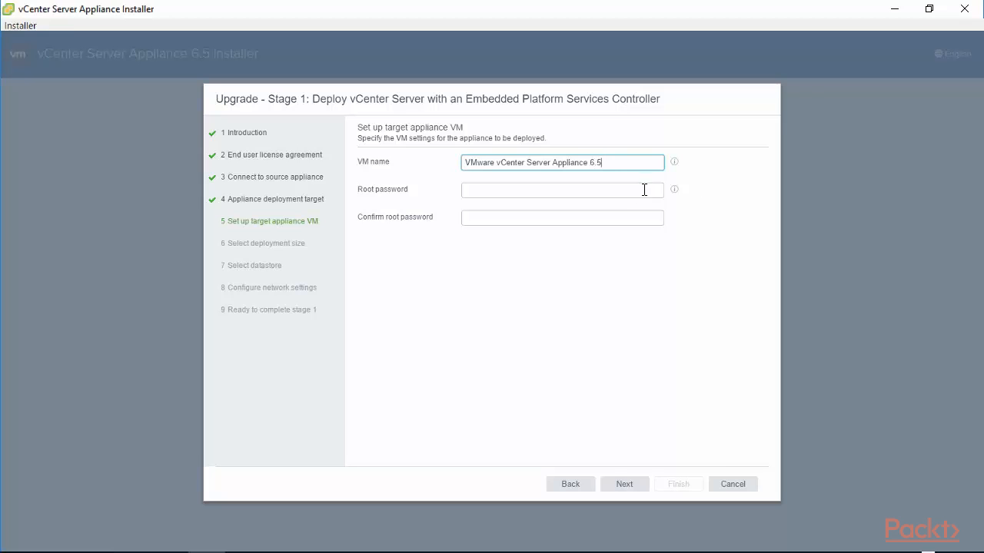
left_click(594, 196)
type("••••••••")
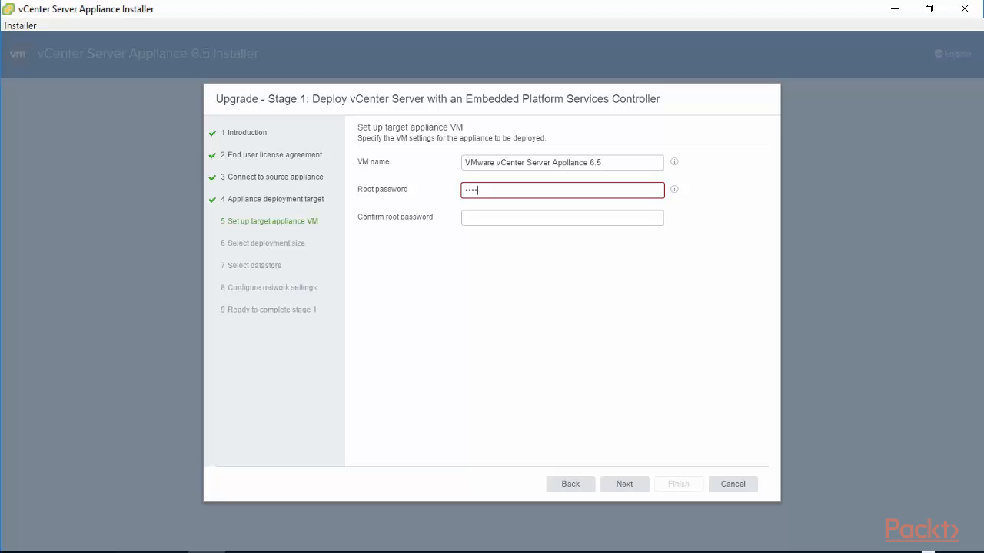
key("Tab")
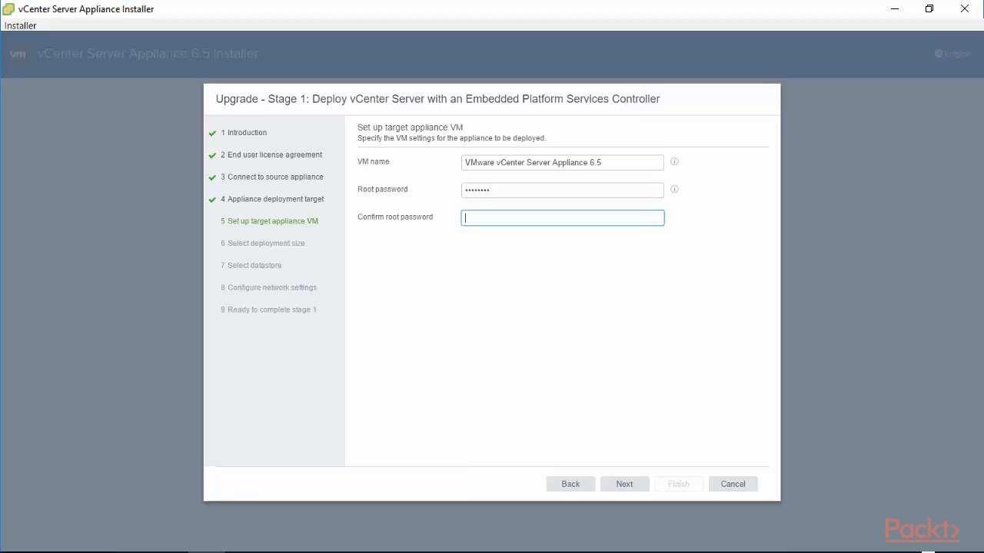
type("••••")
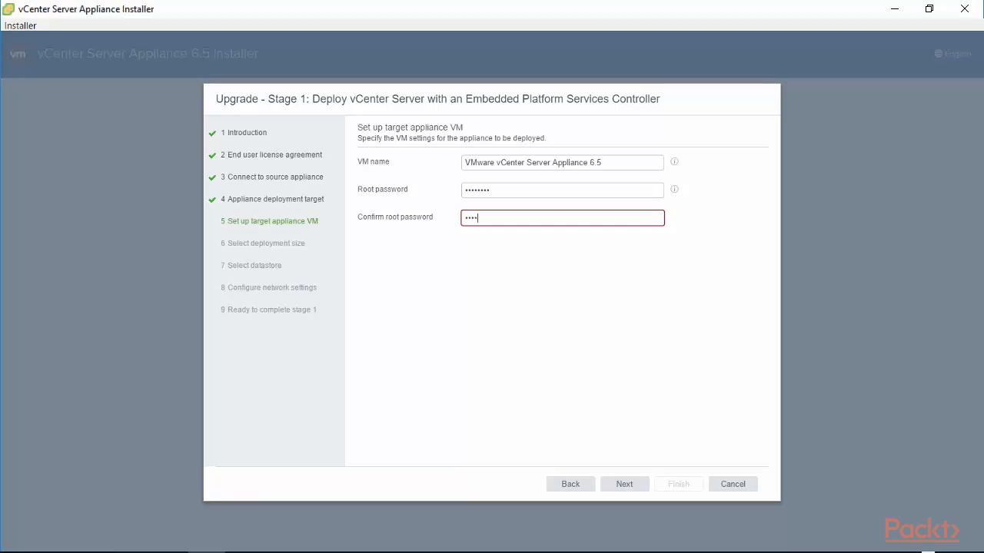
type("••••")
Keep the Tiny deployment size with Default storage size.
left_click(624, 485)
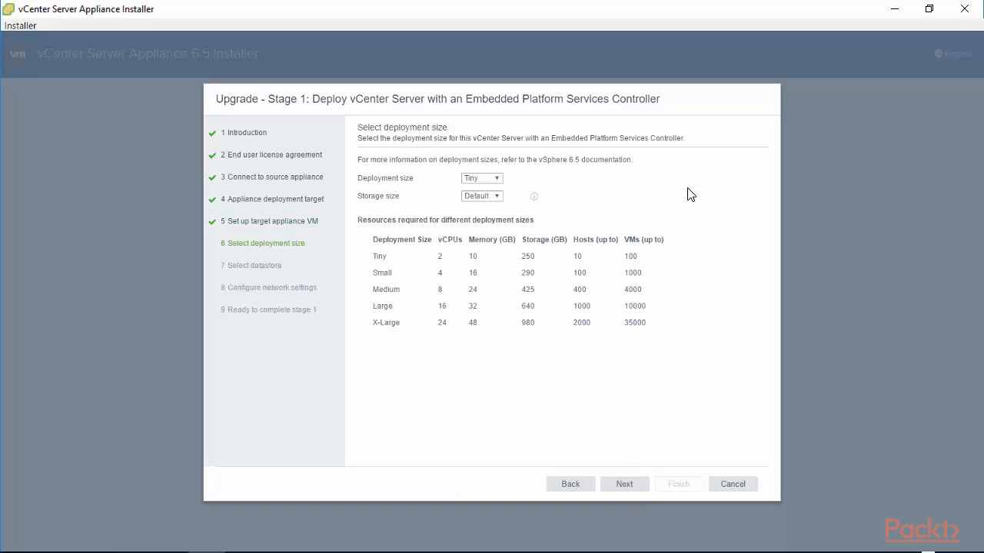
left_click(491, 196)
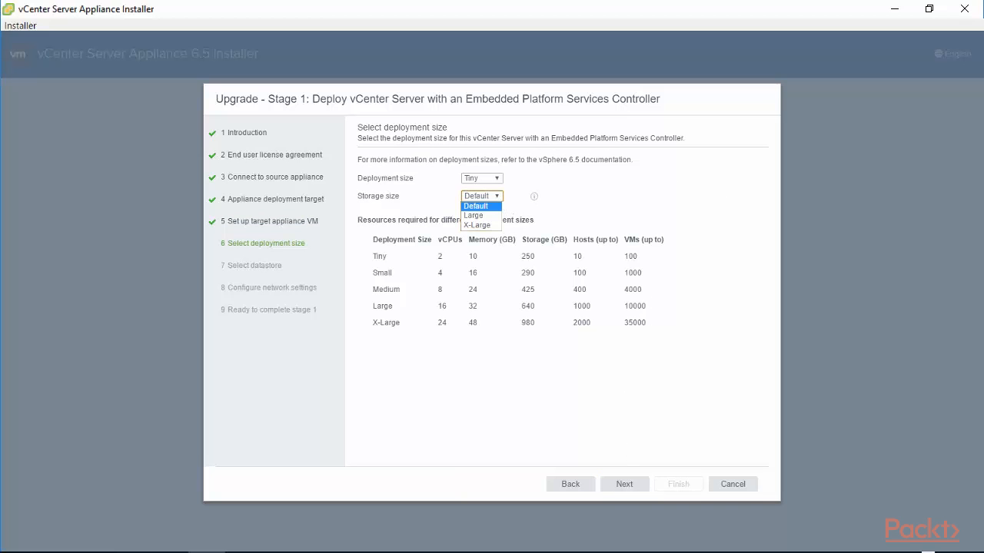
left_click(475, 206)
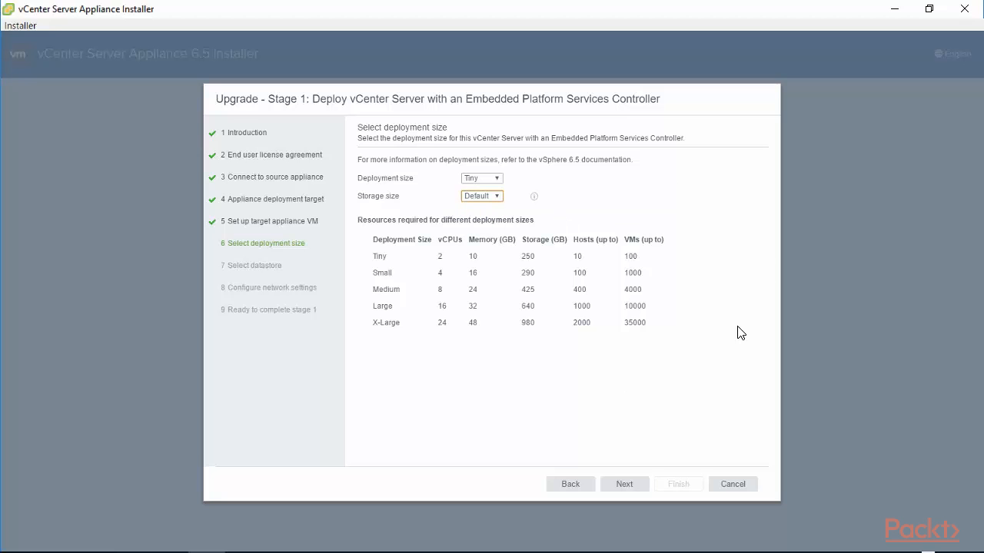
left_click(621, 486)
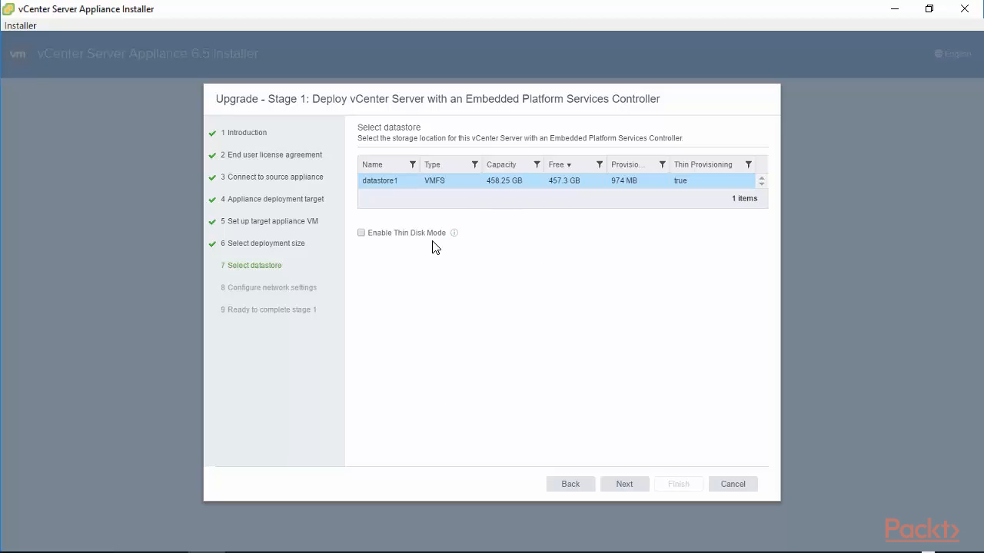
Place the appliance on datastore1 with thin disk mode enabled.
left_click(454, 234)
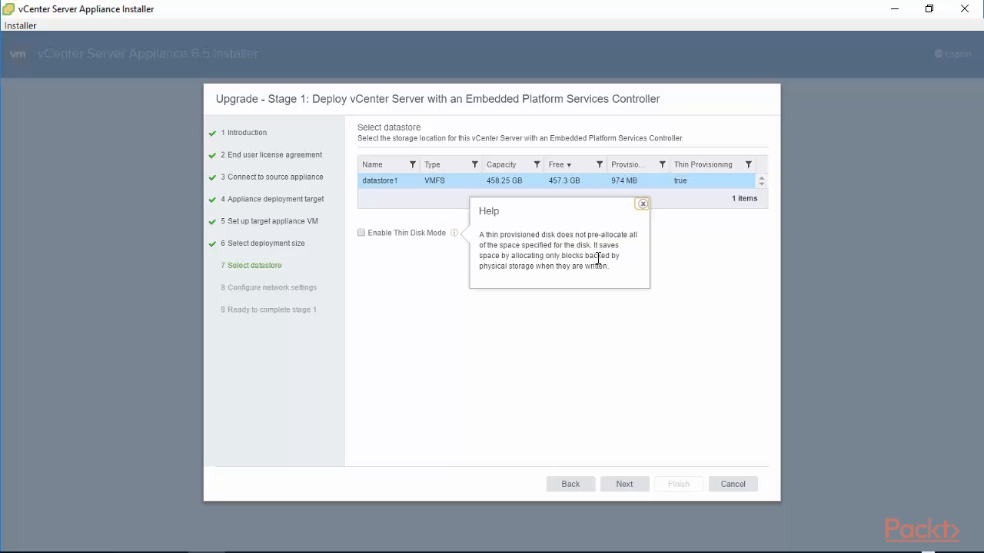
left_click(364, 246)
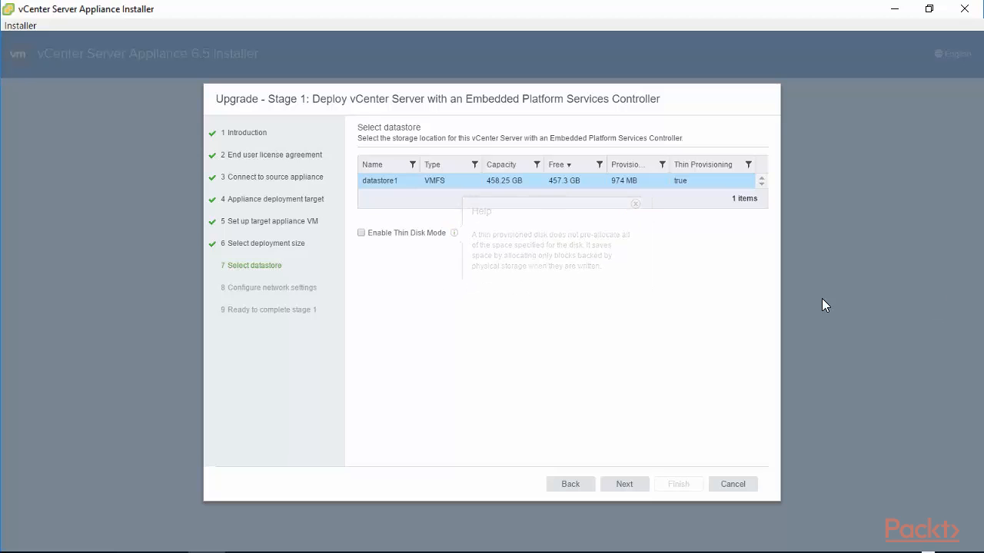
left_click(361, 234)
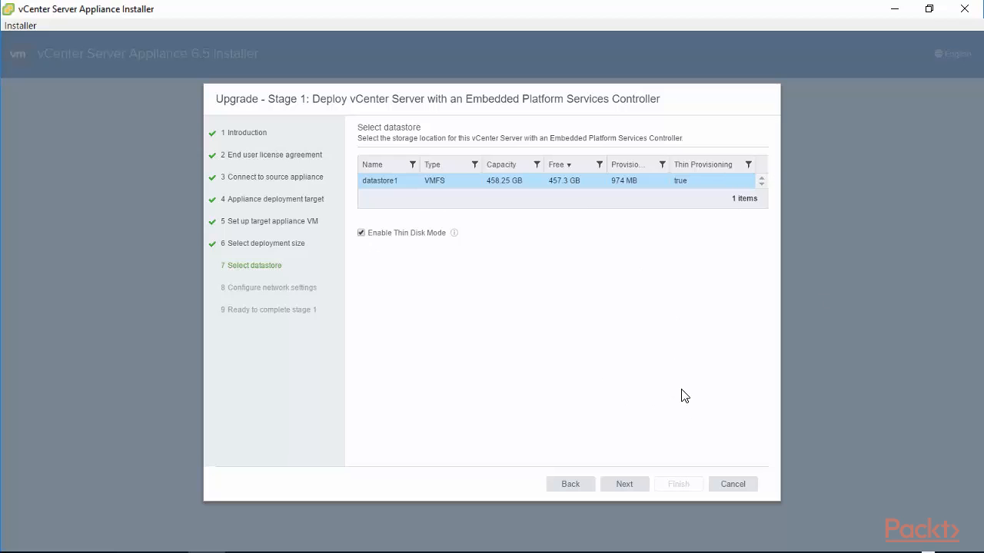
left_click(637, 490)
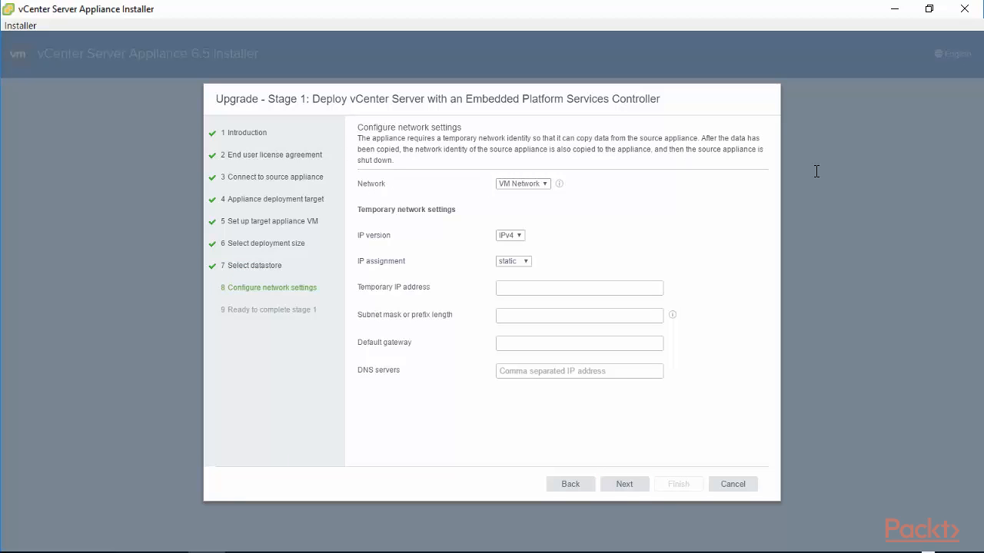
Set the temporary VM Network IPv4 assignment to DHCP and proceed to the summary.
left_click_drag(358, 138, 424, 159)
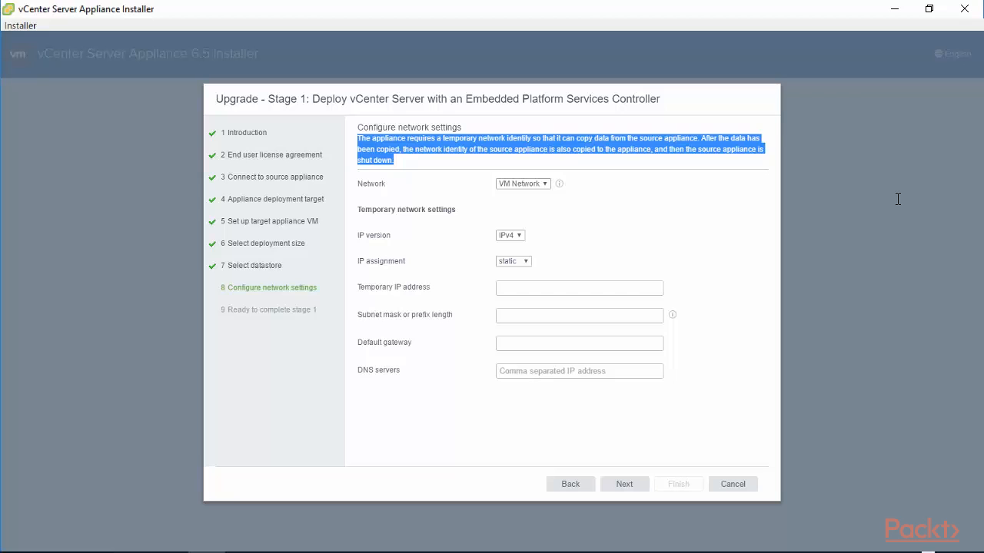
left_click(513, 261)
left_click(510, 282)
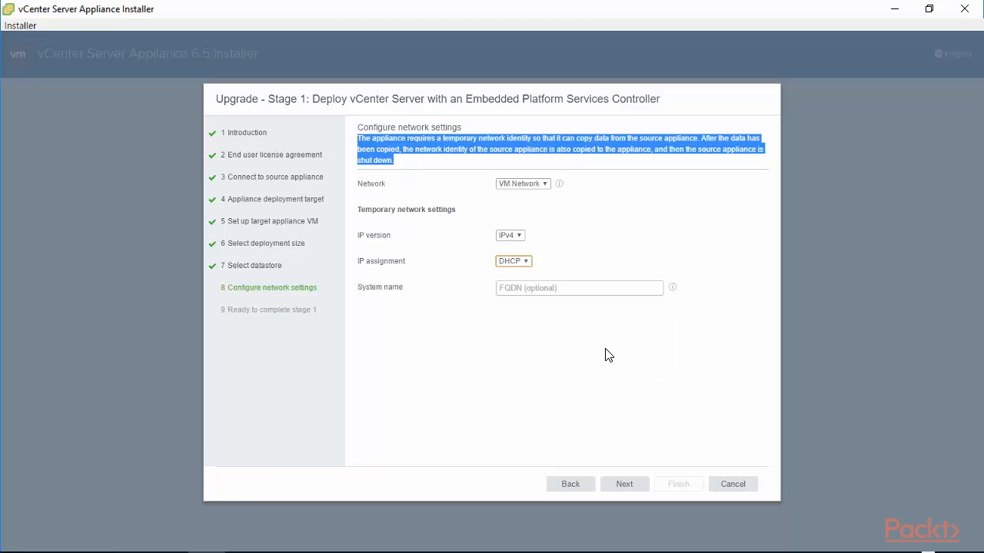
left_click(637, 485)
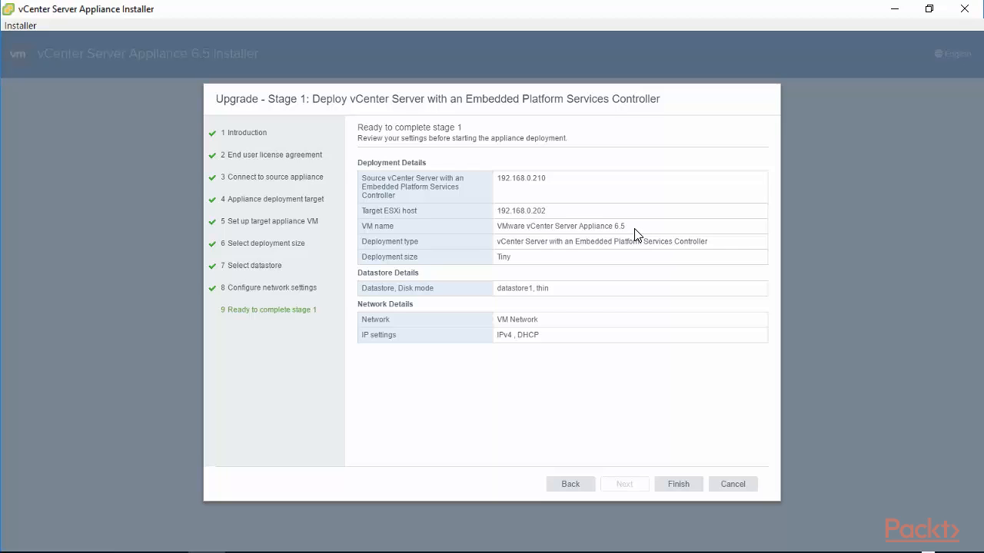
Finish the Ready to complete stage 1 summary to deploy the appliance.
left_click(672, 490)
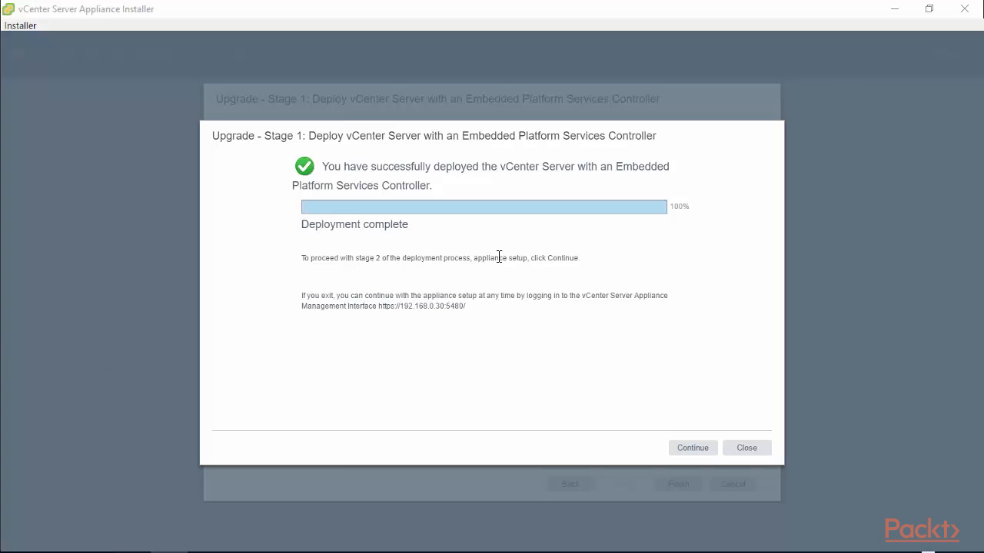
Read the deployment-complete notes and continue to Upgrade Stage 2.
left_click_drag(580, 257, 299, 259)
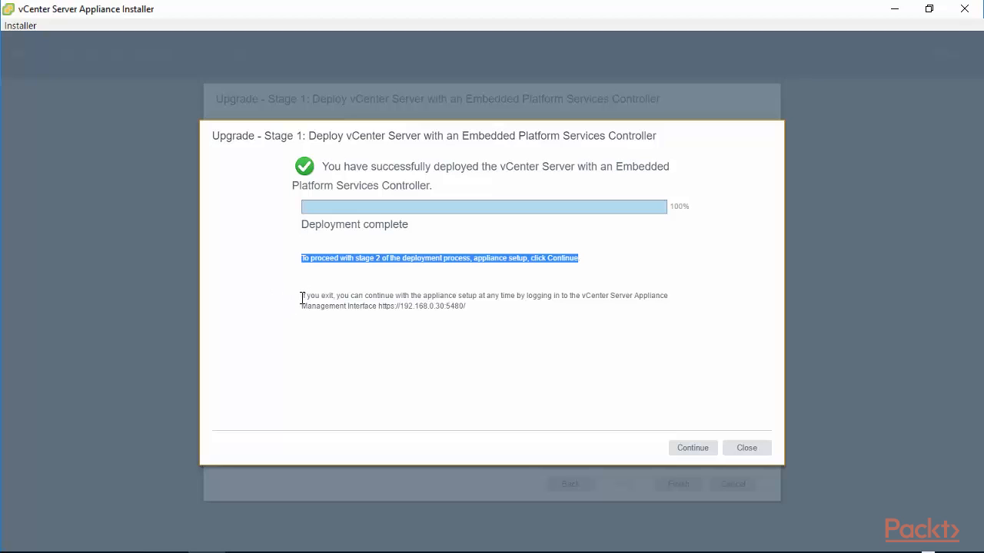
left_click(303, 300)
left_click_drag(304, 300, 467, 317)
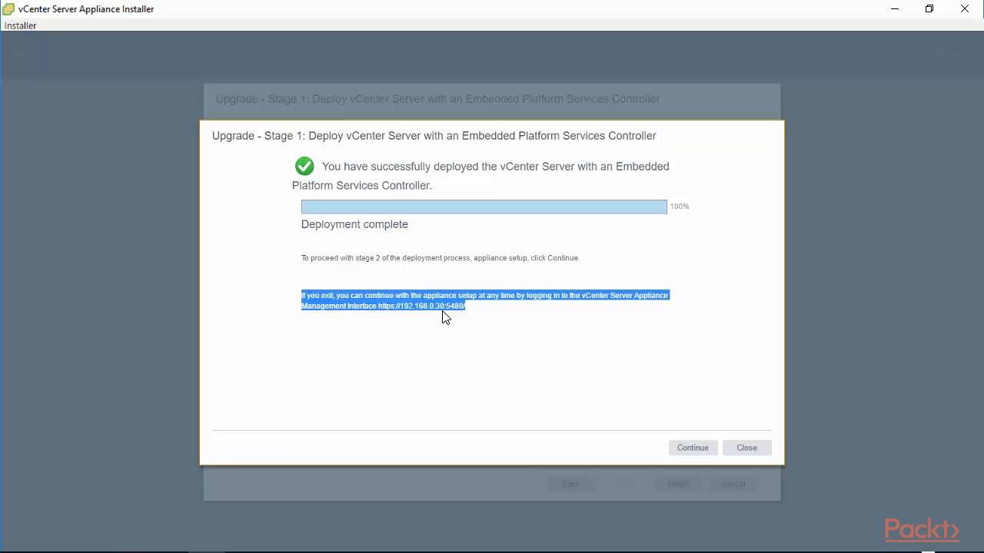
left_click(699, 454)
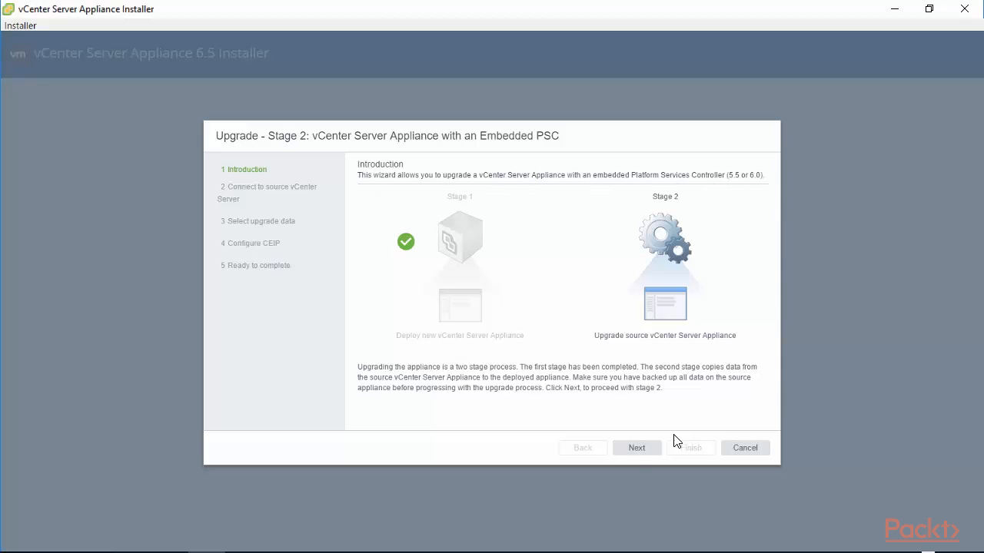
Advance past the stage 2 introduction and read the DNS resolution and FQDN pre-upgrade warnings.
left_click(635, 449)
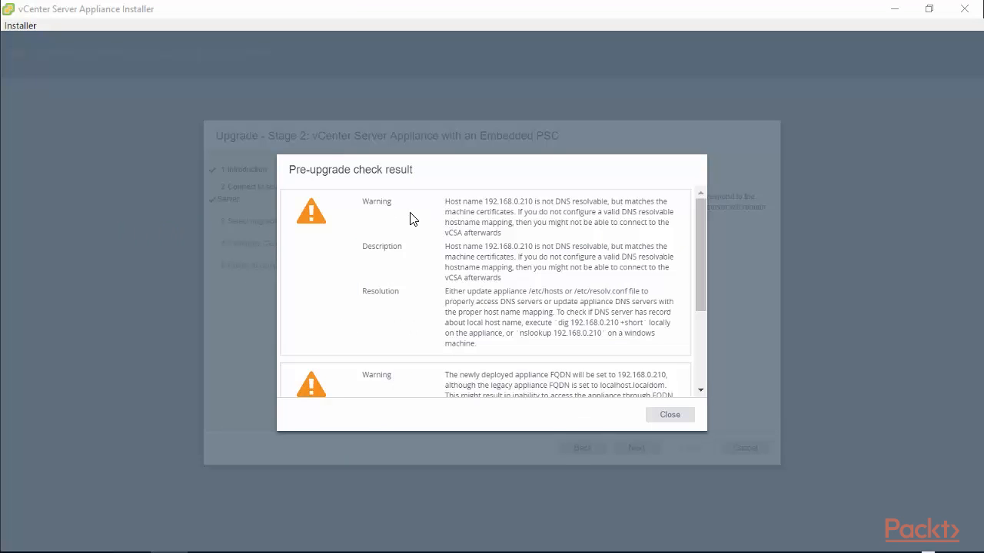
left_click_drag(696, 267, 717, 250)
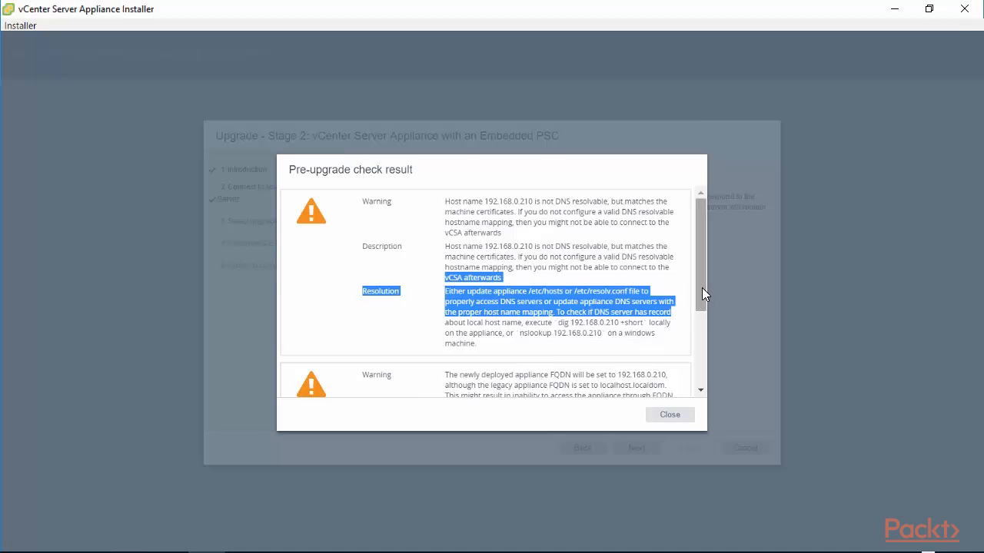
left_click_drag(702, 295, 690, 350)
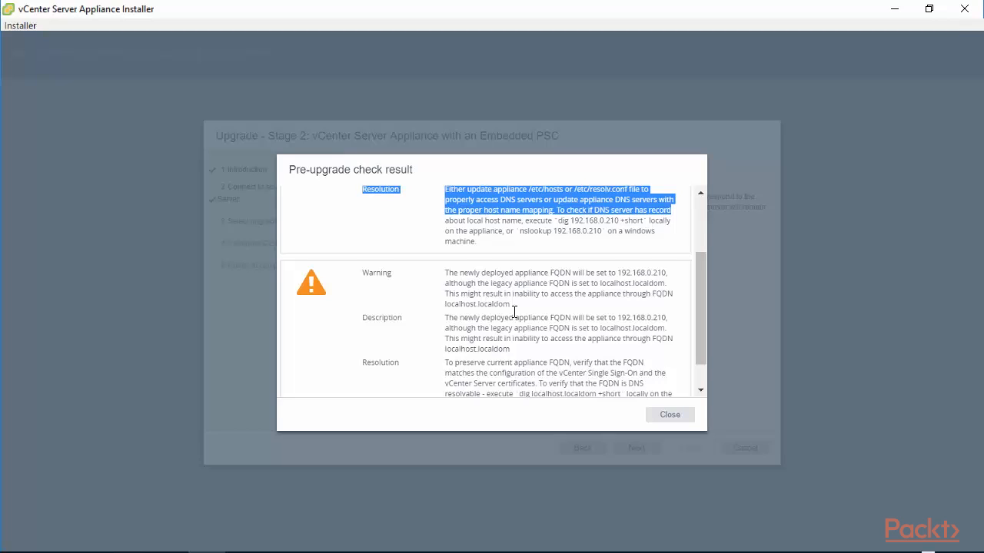
Close the pre-upgrade check results and choose to copy configuration, events, tasks, and performance metrics.
left_click(670, 415)
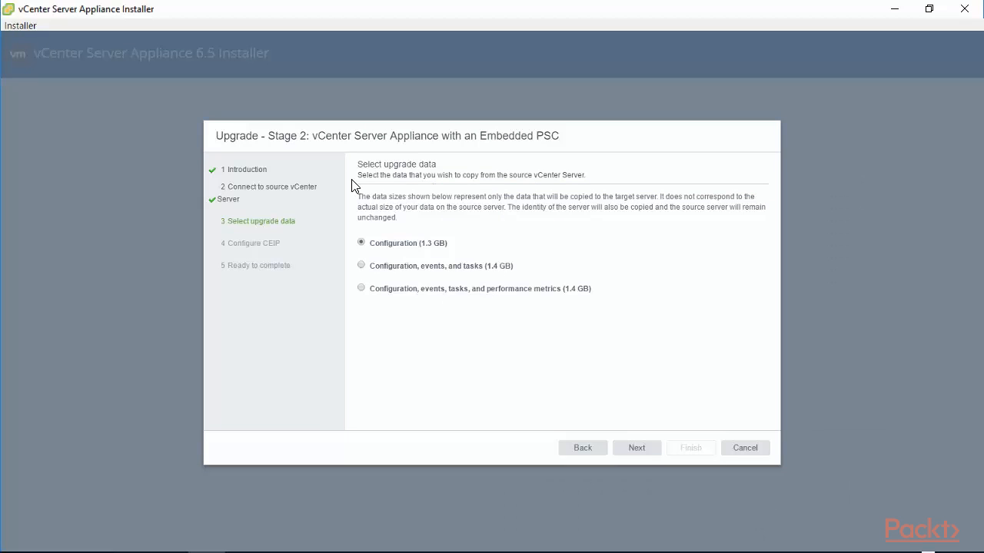
left_click(384, 173)
left_click_drag(362, 174, 586, 174)
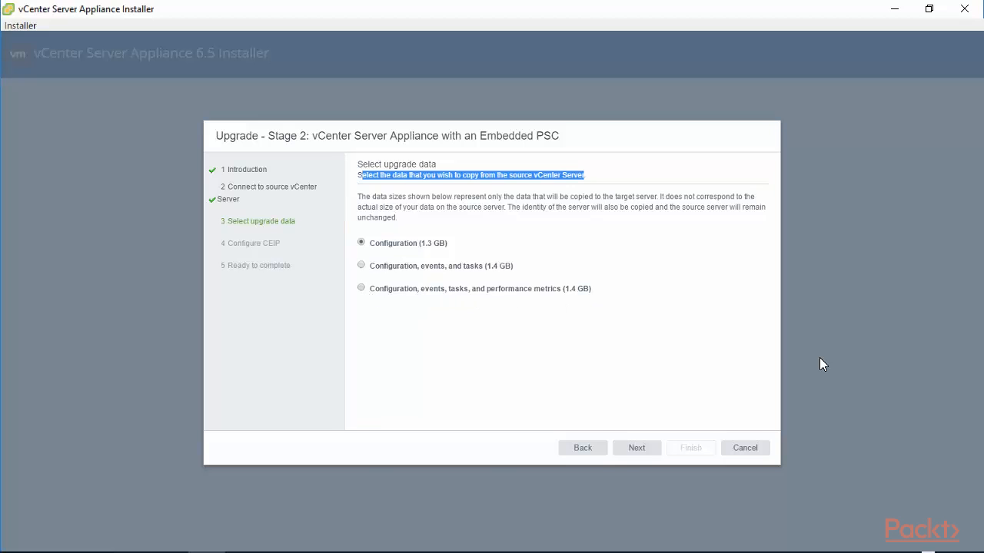
left_click(361, 289)
Uncheck joining the Customer Experience Improvement Program and move on to the Ready to complete summary.
left_click(636, 447)
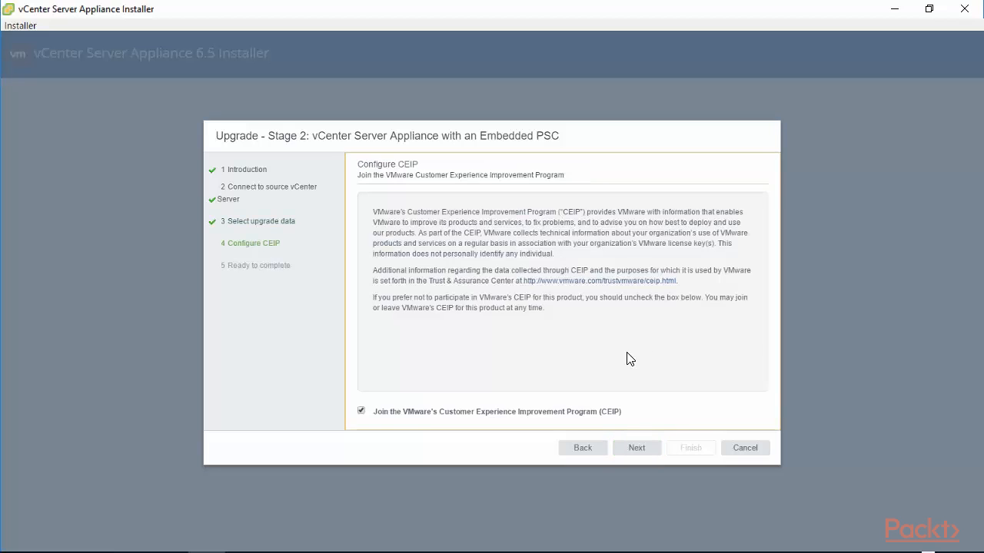
left_click(361, 411)
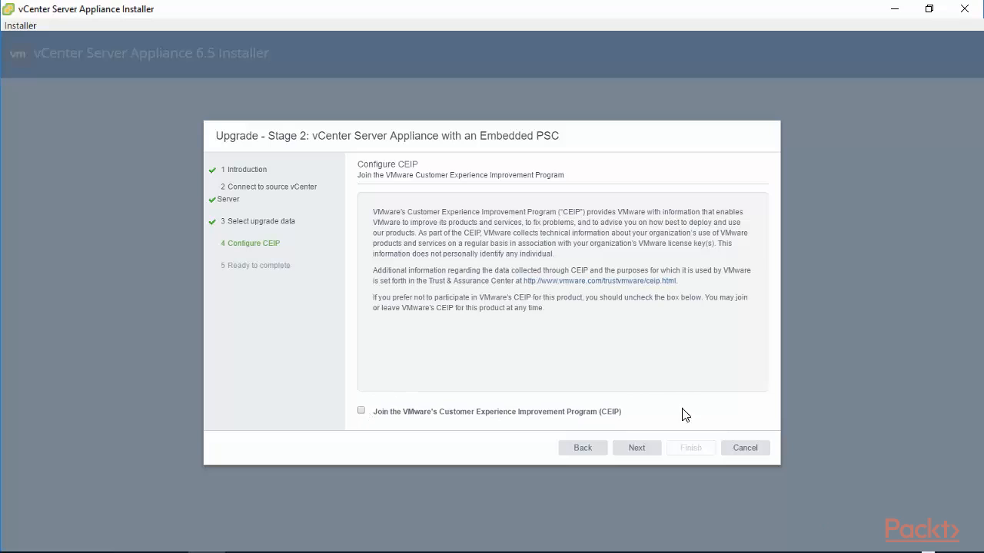
left_click(636, 450)
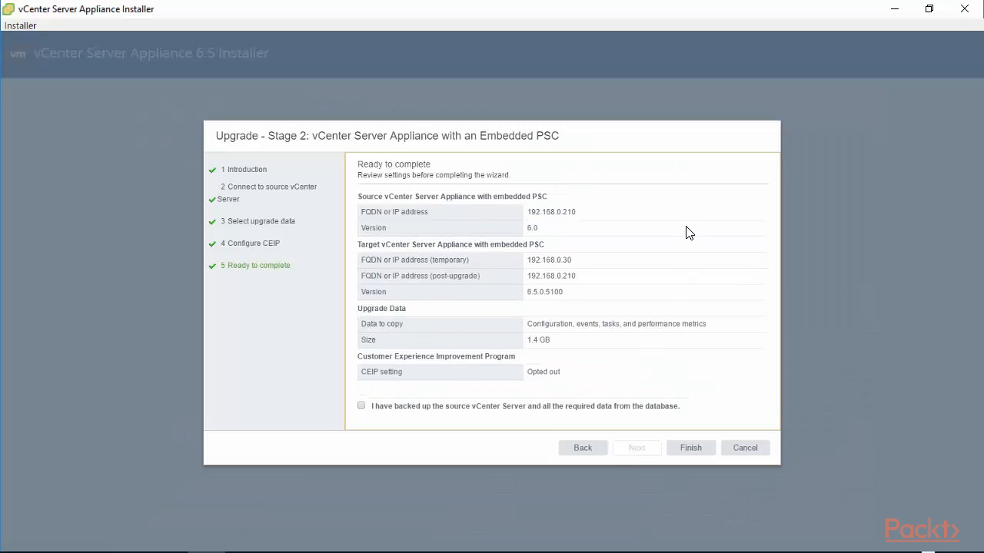
Check the summary: source at 192.168.0.210, target temporarily 192.168.0.30 becoming 192.168.0.210, and the data to copy.
left_click_drag(361, 198, 548, 197)
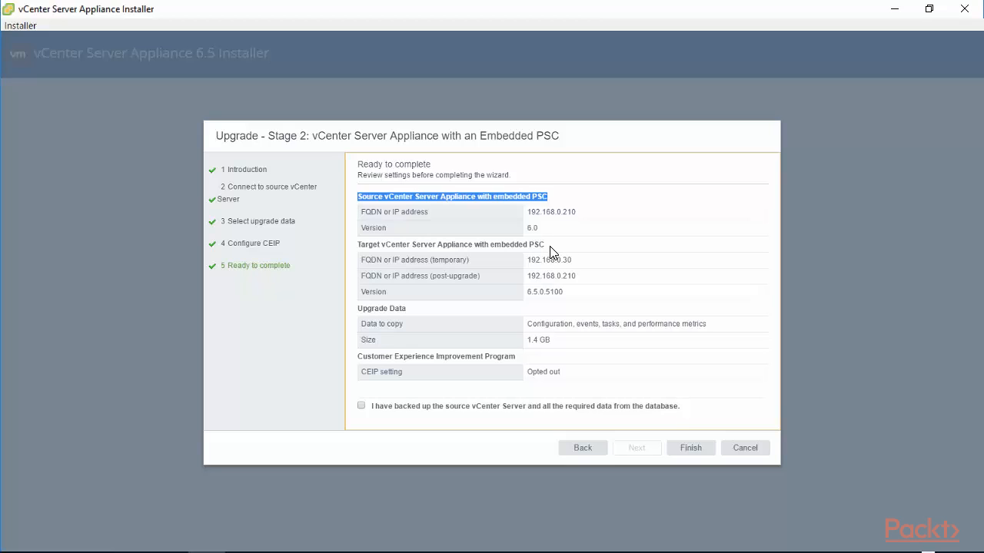
left_click_drag(550, 248, 353, 250)
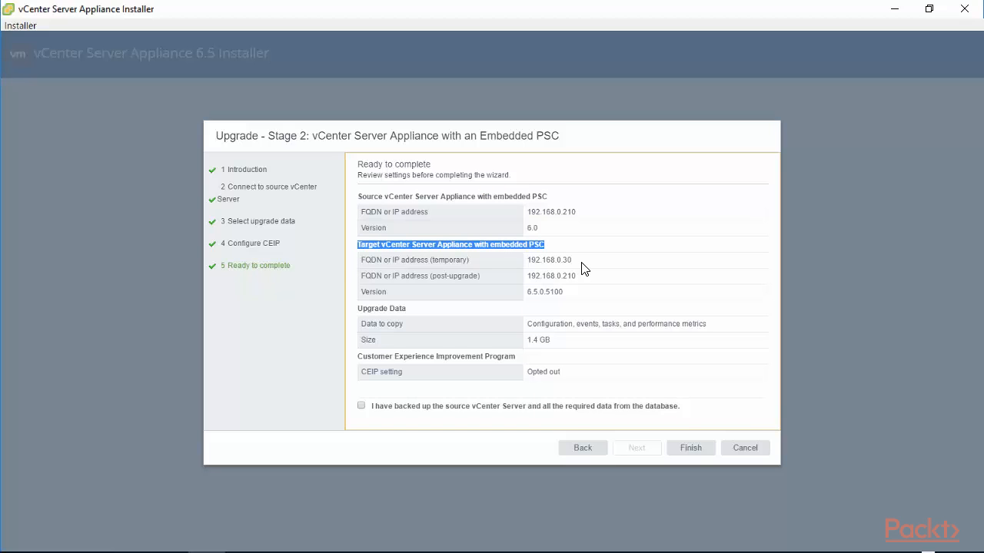
left_click_drag(573, 261, 353, 275)
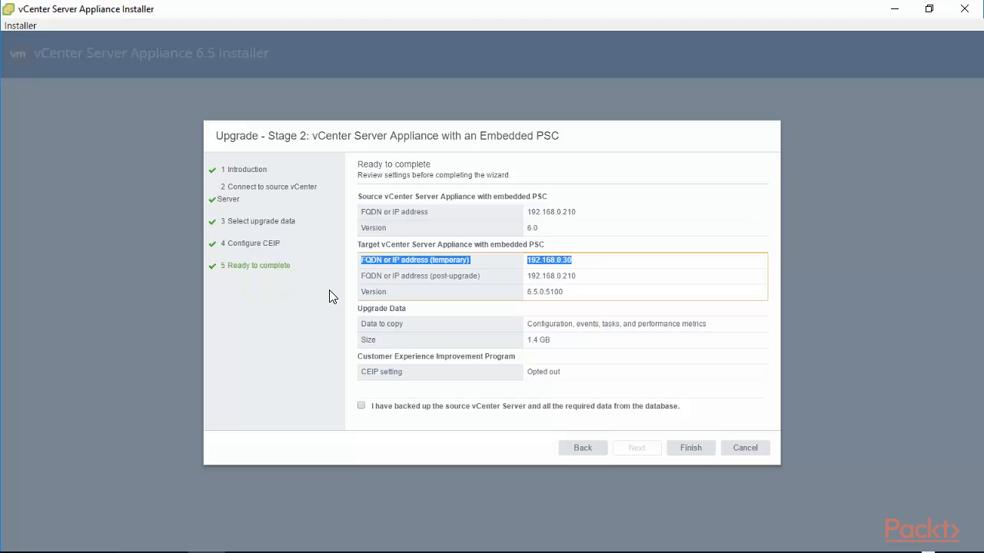
left_click_drag(576, 275, 527, 278)
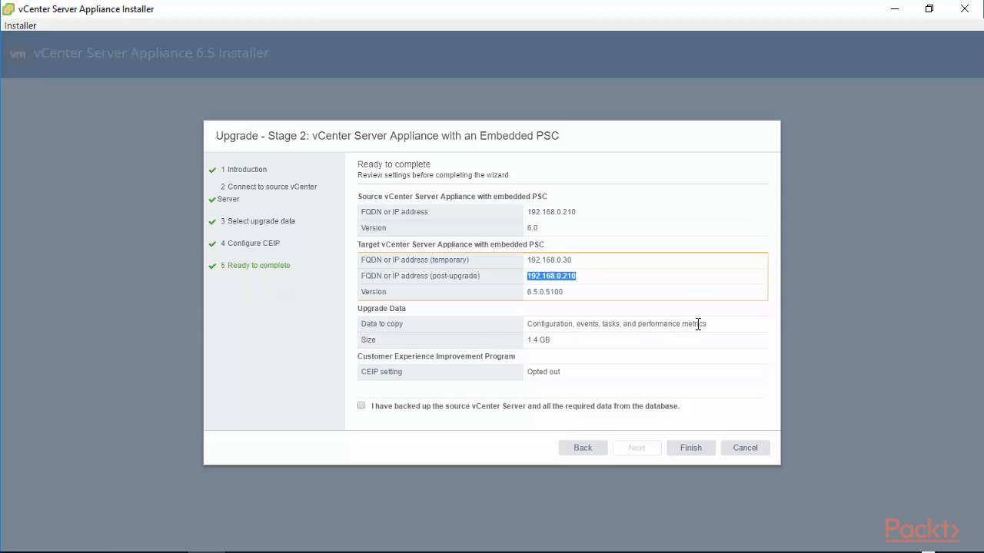
left_click_drag(713, 329, 515, 321)
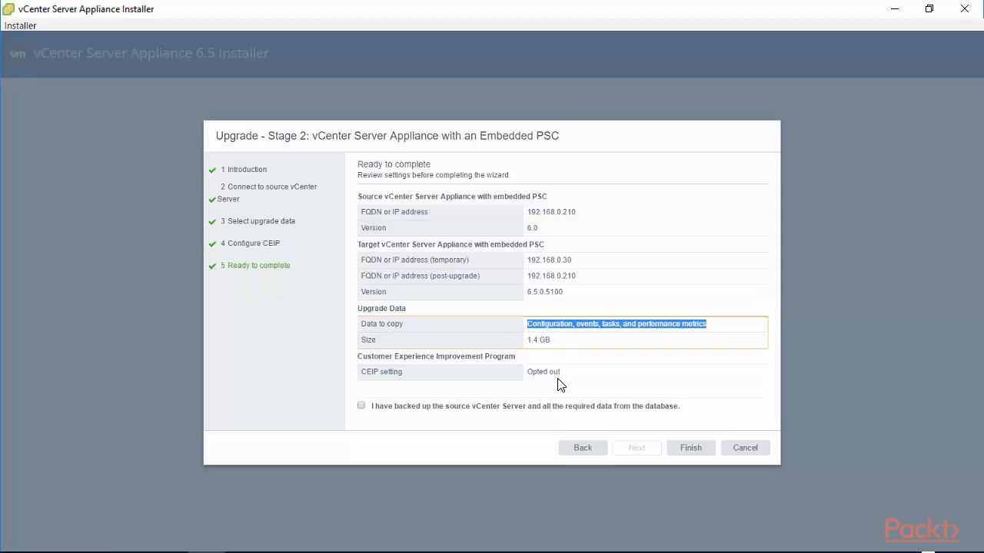
Confirm the source vCenter is backed up, dismissing the warning shown without it, and finish to start the upgrade.
left_click(363, 408)
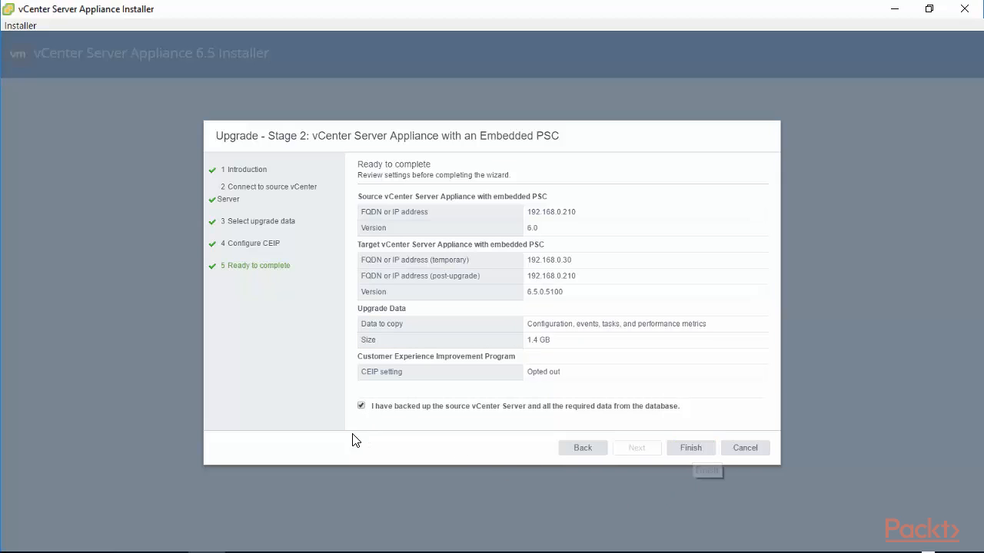
left_click(361, 405)
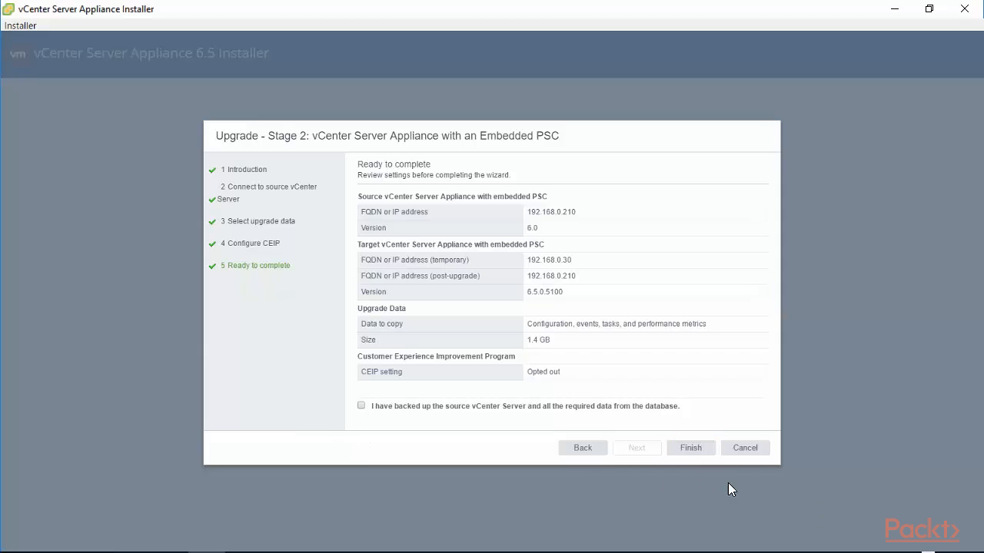
left_click(692, 453)
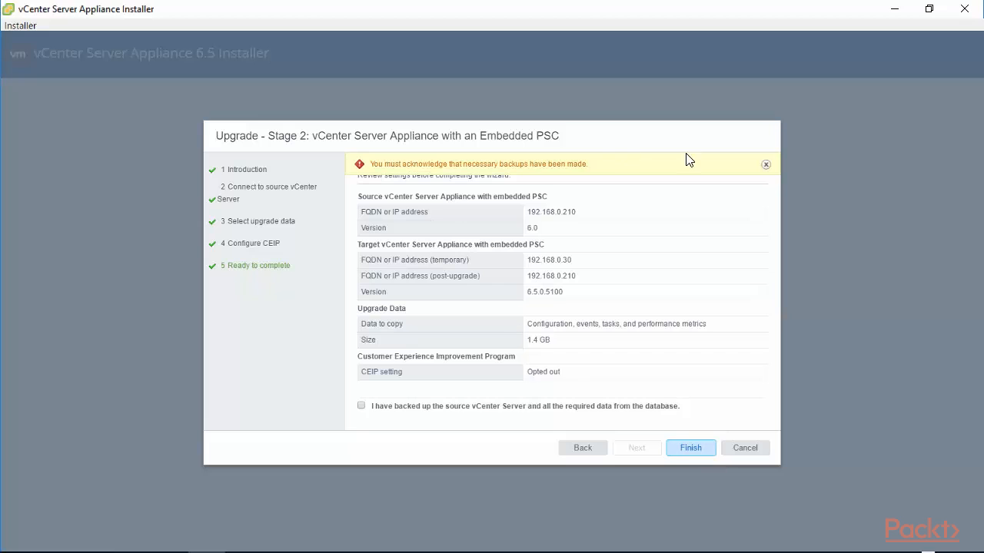
left_click(765, 164)
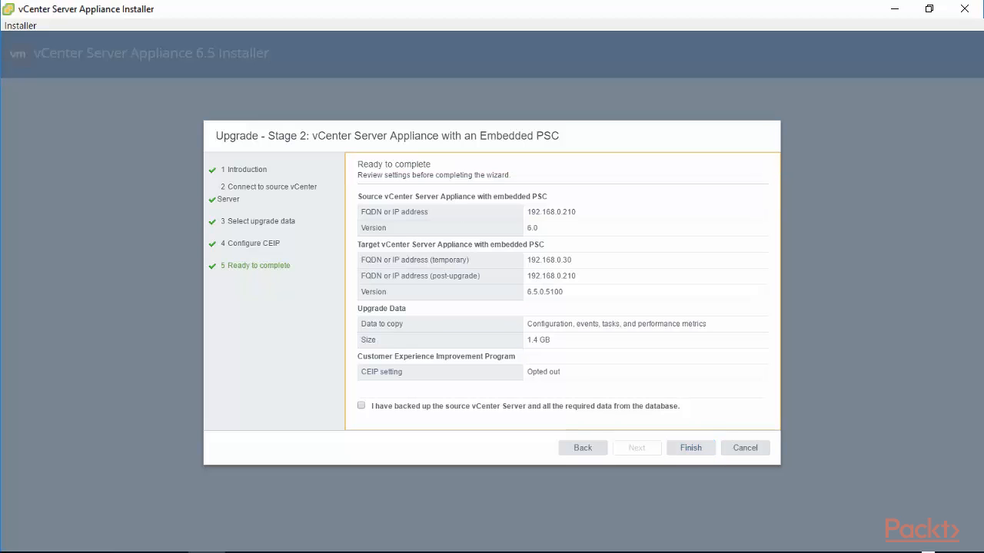
left_click(361, 406)
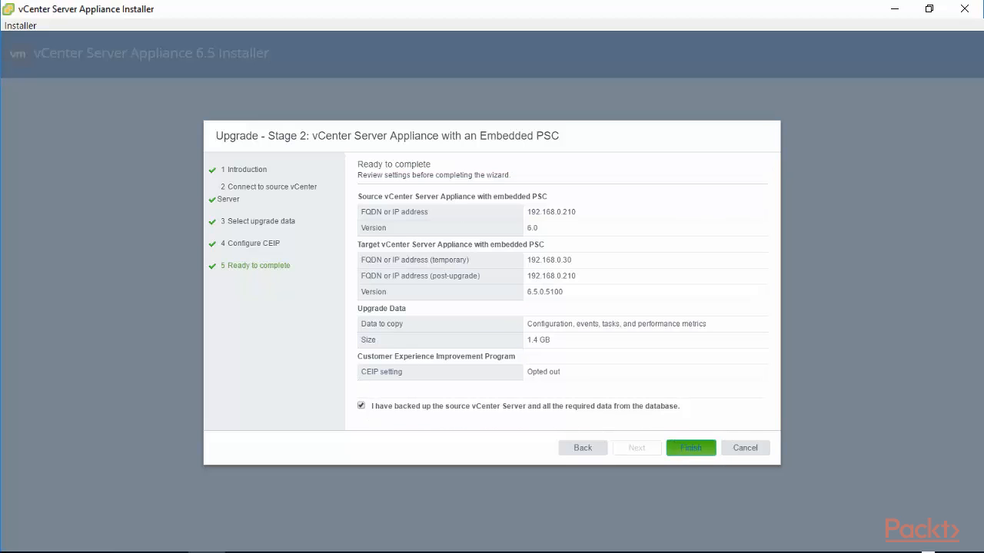
left_click(708, 453)
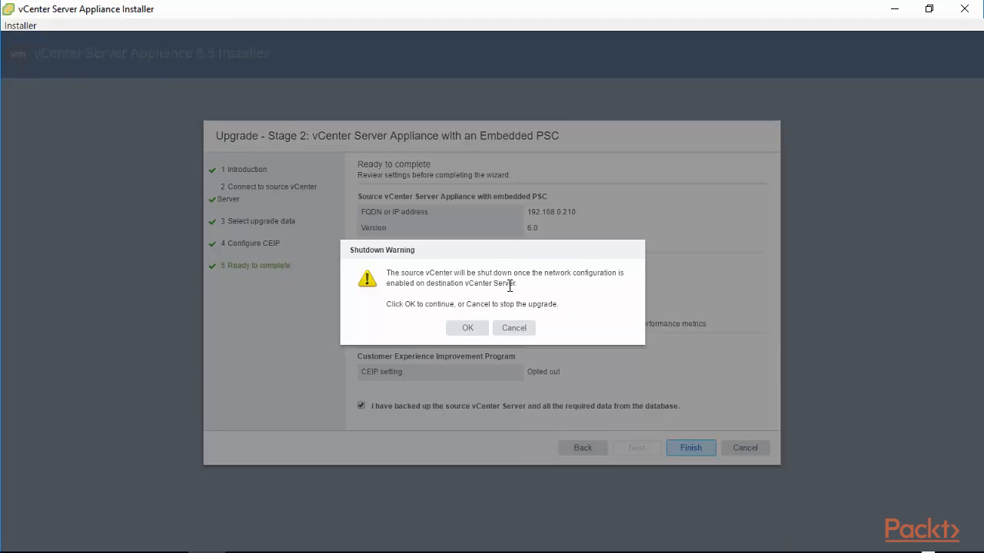
Accept the Shutdown Warning that the source vCenter will shut down, letting the upgrade run to 100%.
left_click_drag(518, 286, 377, 276)
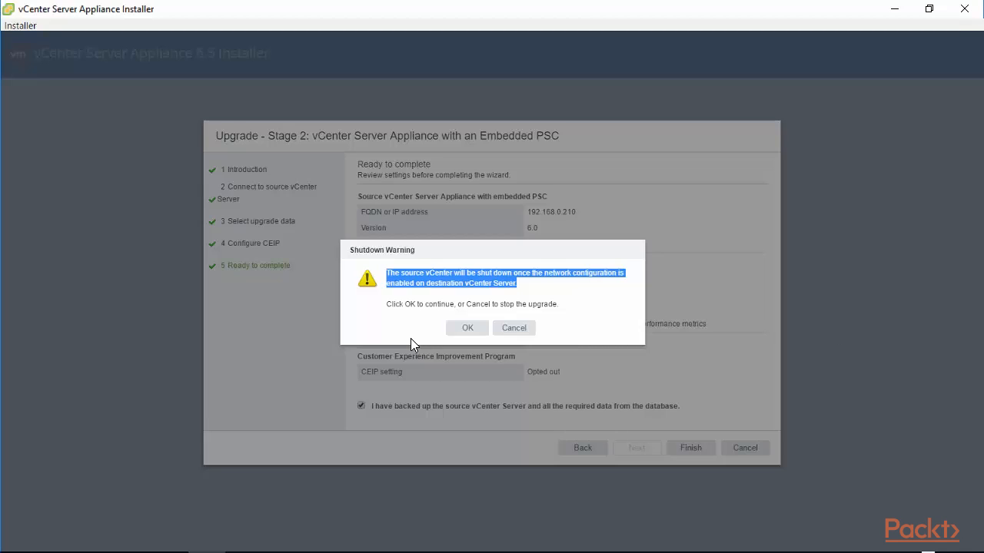
left_click(467, 327)
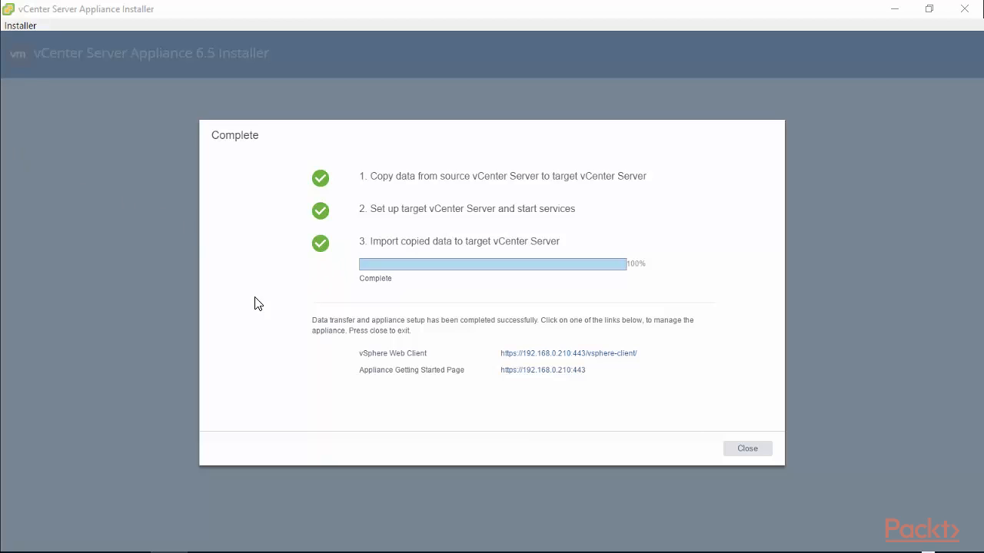
left_click_drag(312, 319, 538, 324)
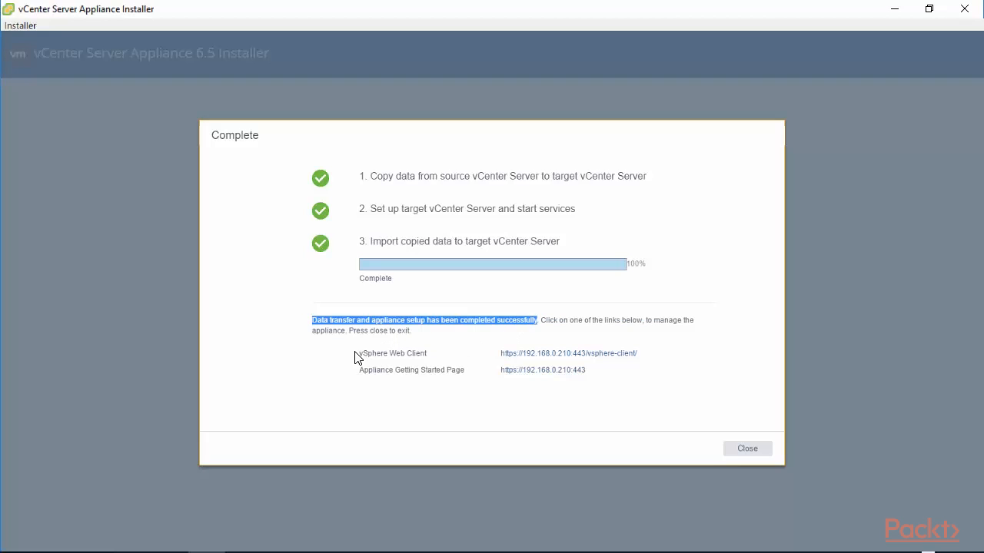
left_click_drag(356, 354, 644, 353)
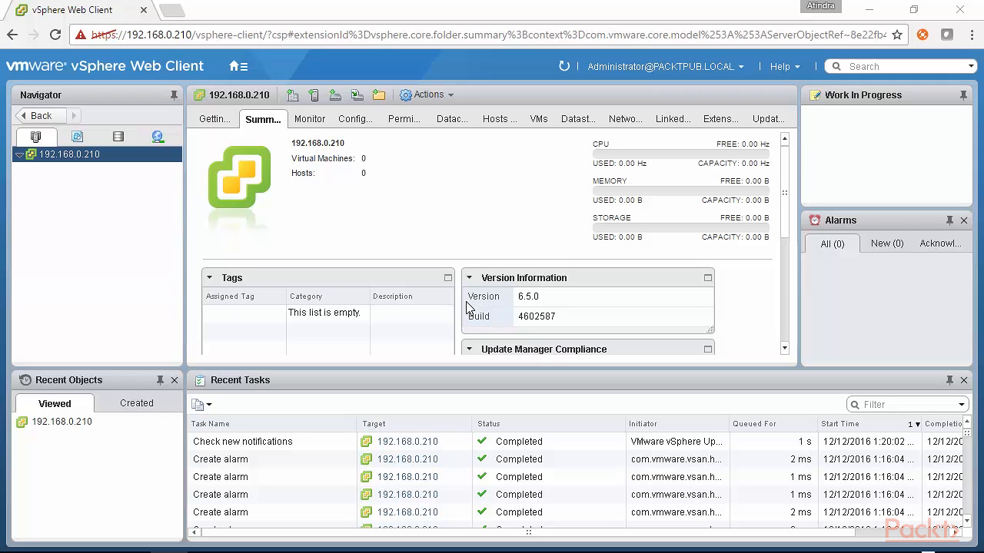
Verify the Summary tab for 192.168.0.210 shows version 6.5.0.
left_click_drag(542, 301, 517, 299)
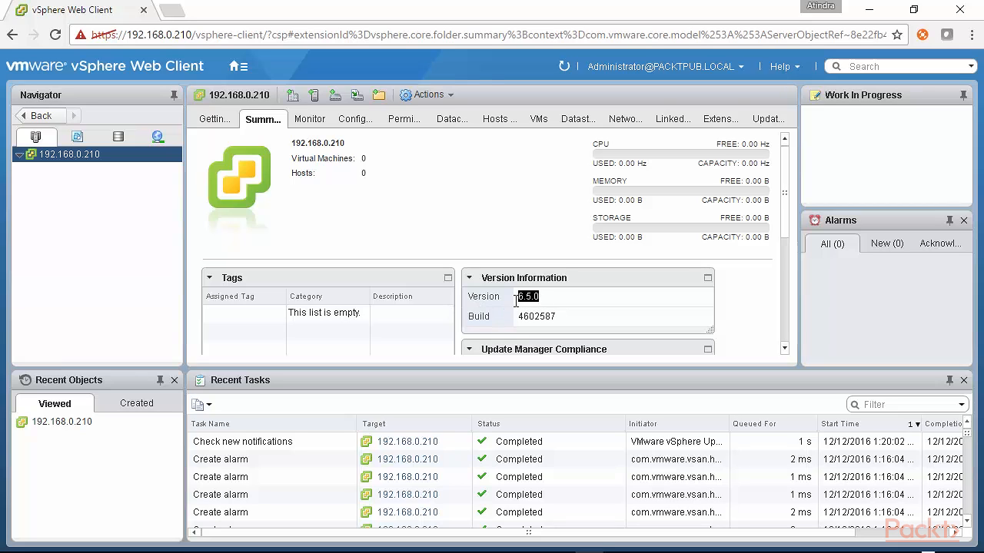